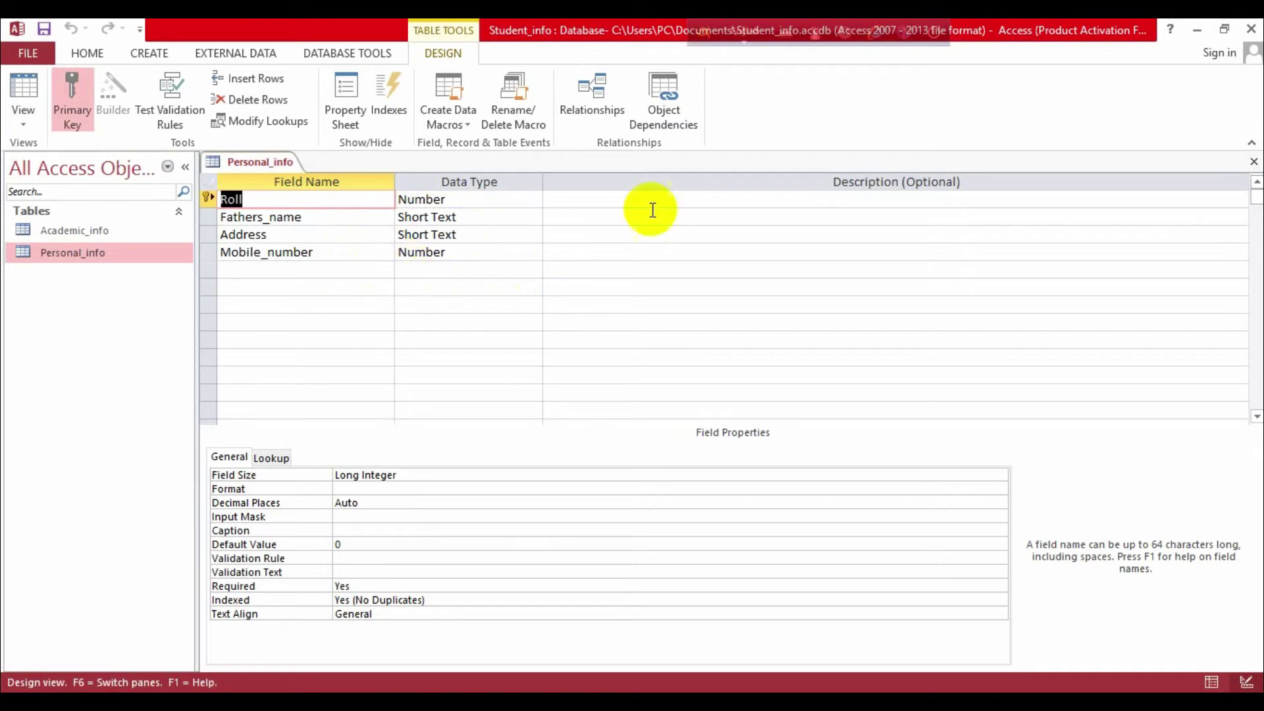
# Step: Close the Personal_info table design, then view and close its datasheet
pyautogui.click(1254, 161)
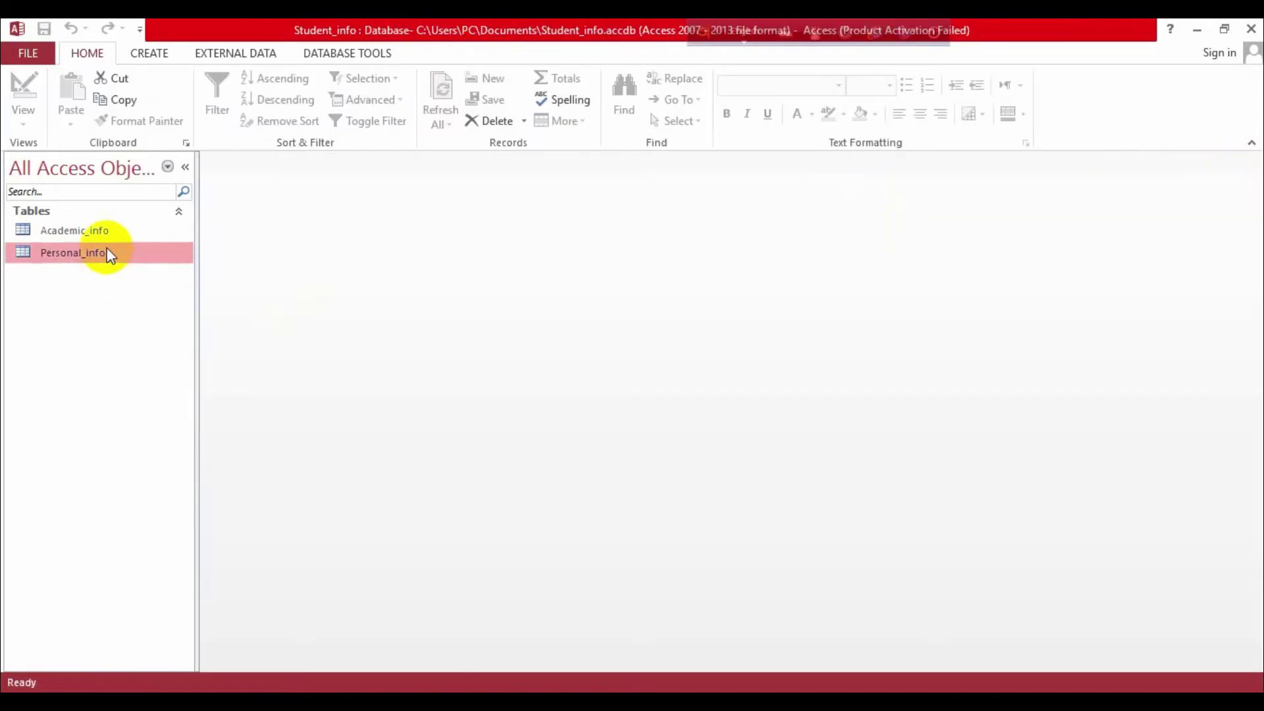
pyautogui.doubleClick(106, 252)
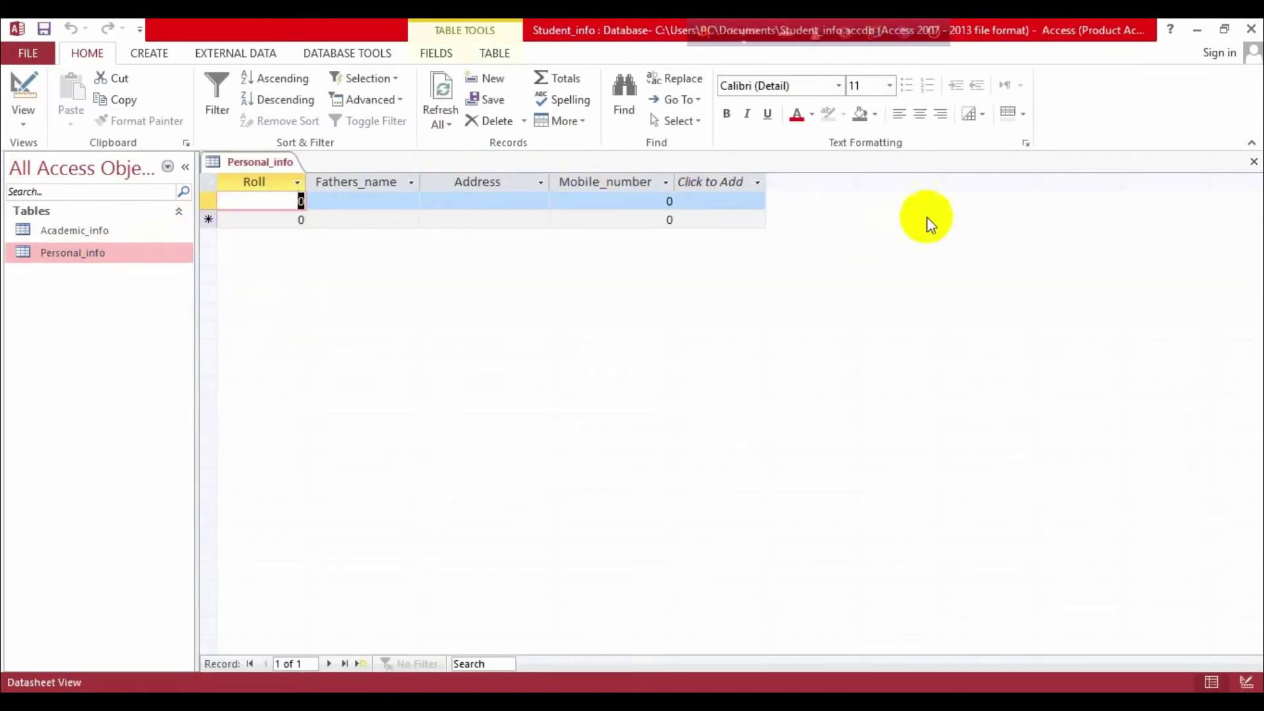
pyautogui.click(1253, 163)
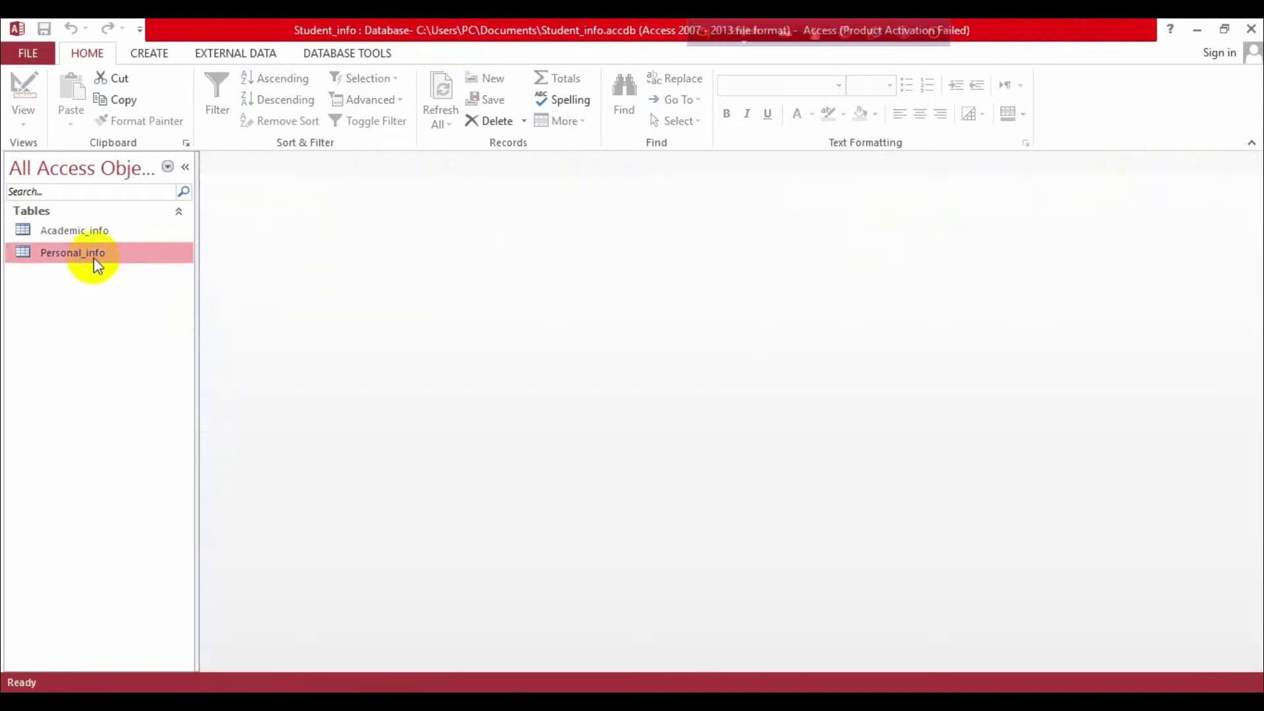
# Step: Reopen Personal_info in Design View and start a Student_image field below Mobile_number
pyautogui.rightClick(76, 261)
pyautogui.click(164, 298)
pyautogui.click(285, 269)
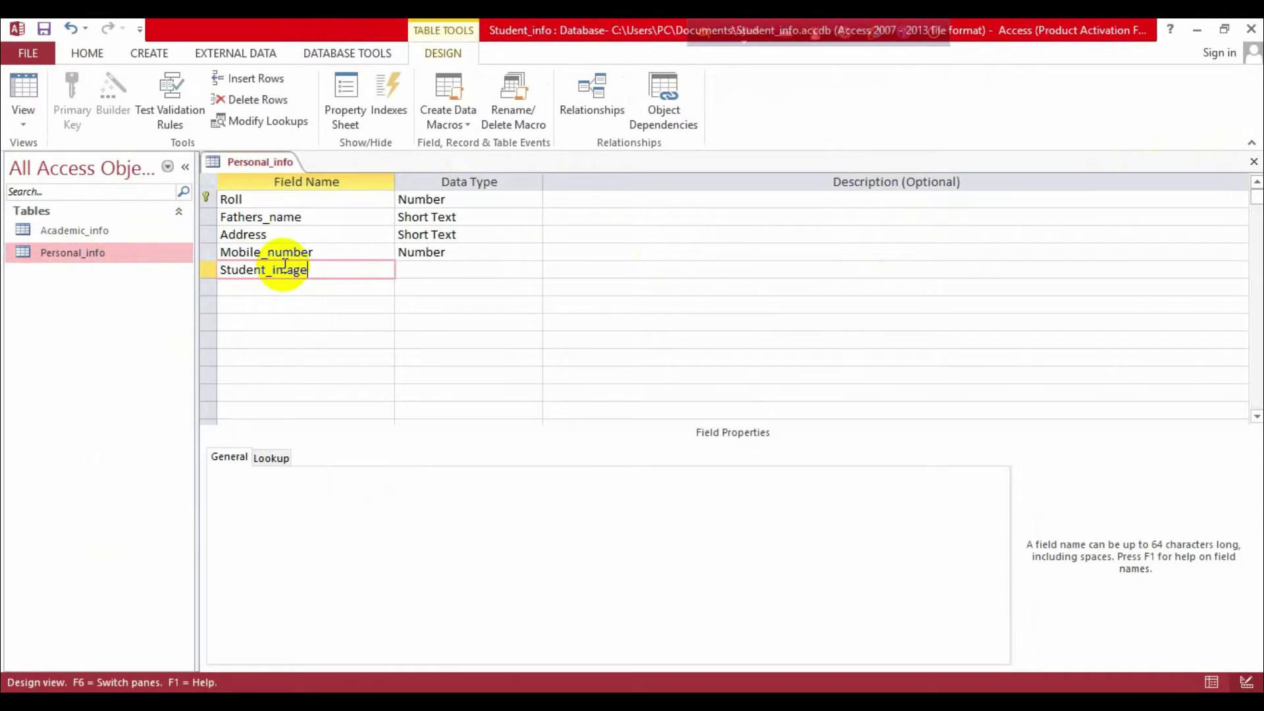
# Step: Set Student_image's data type to OLE Object
pyautogui.click(482, 265)
pyautogui.click(534, 271)
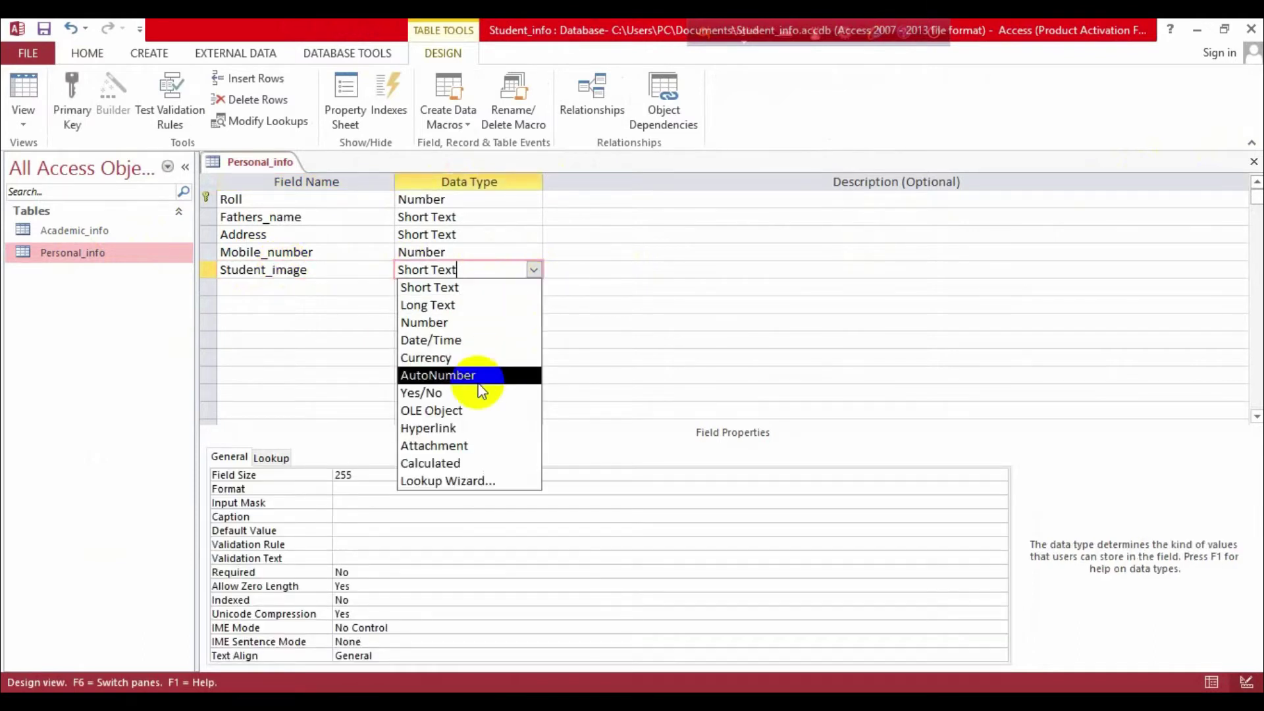
pyautogui.click(483, 411)
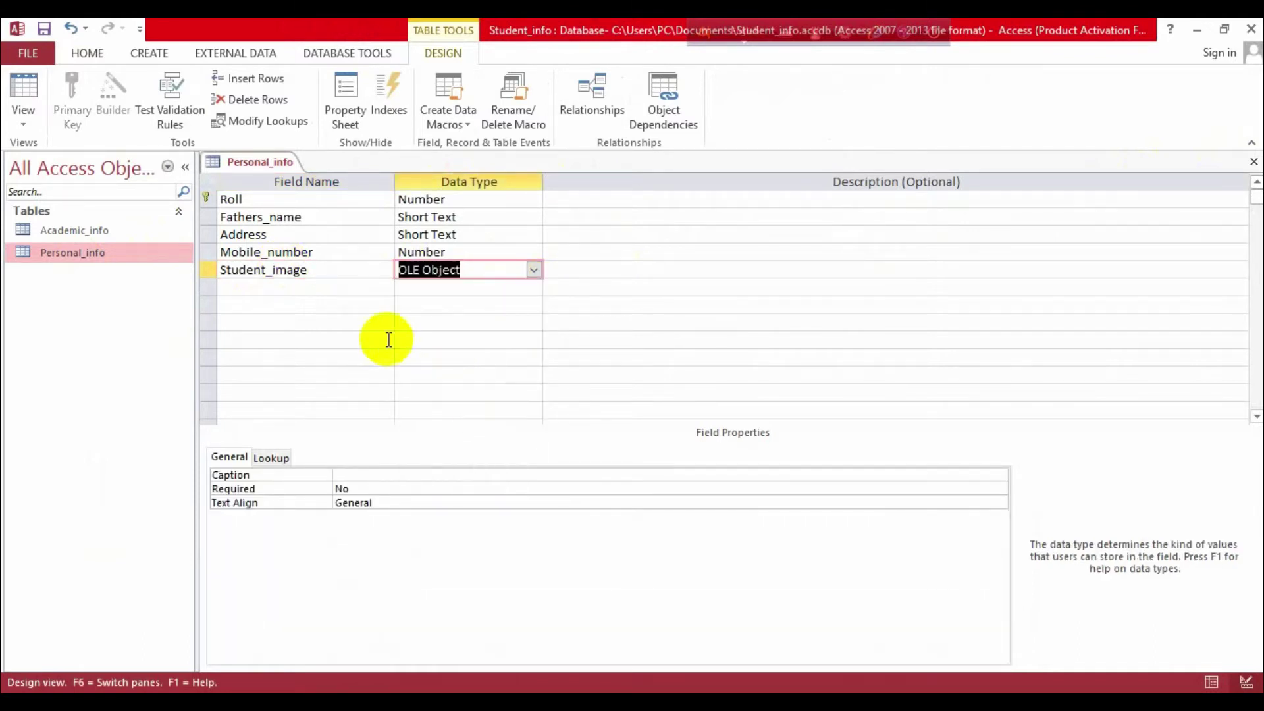
# Step: Add a Father_image field with the Attachment data type and close the table design
pyautogui.click(328, 290)
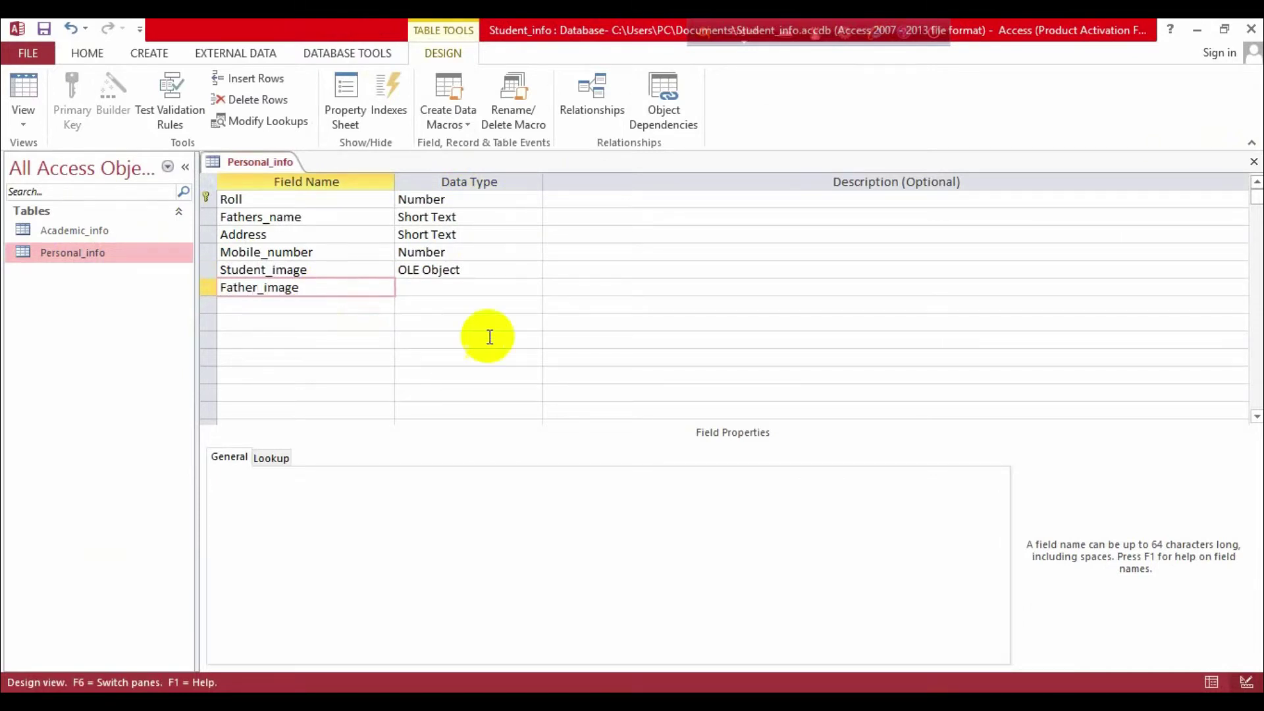
pyautogui.click(490, 289)
pyautogui.click(534, 290)
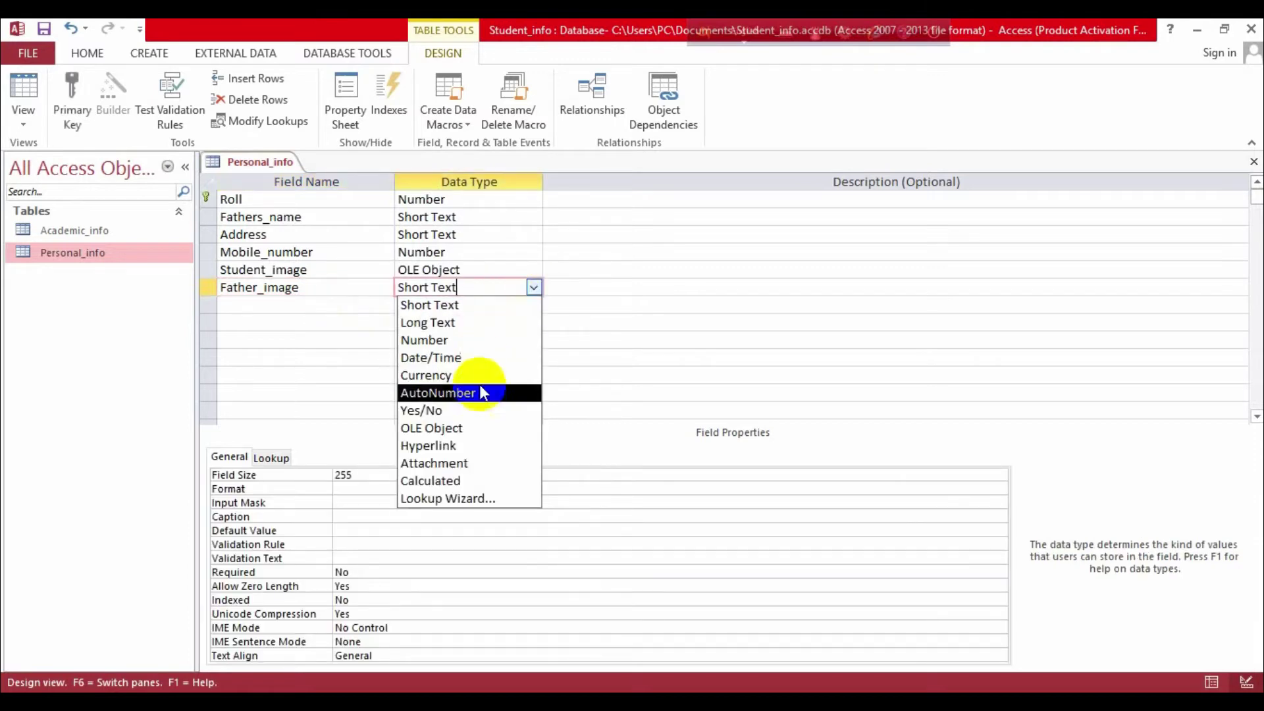
pyautogui.click(473, 463)
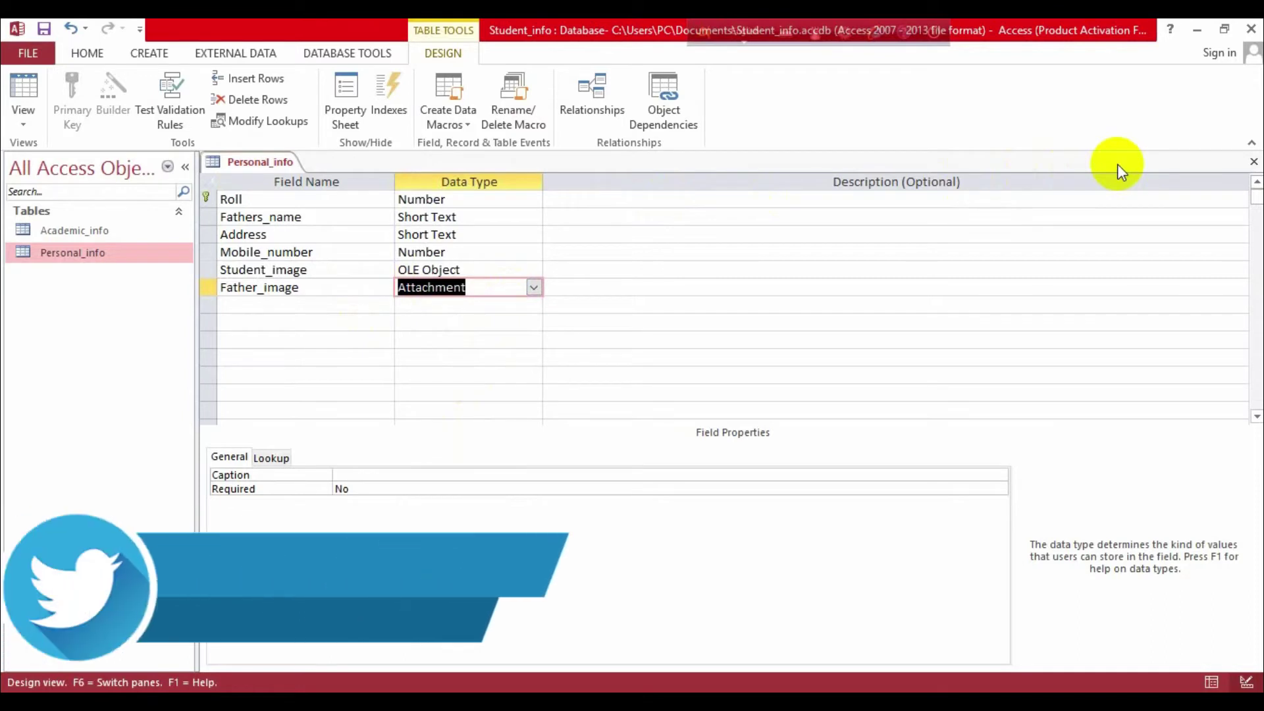
pyautogui.click(1253, 161)
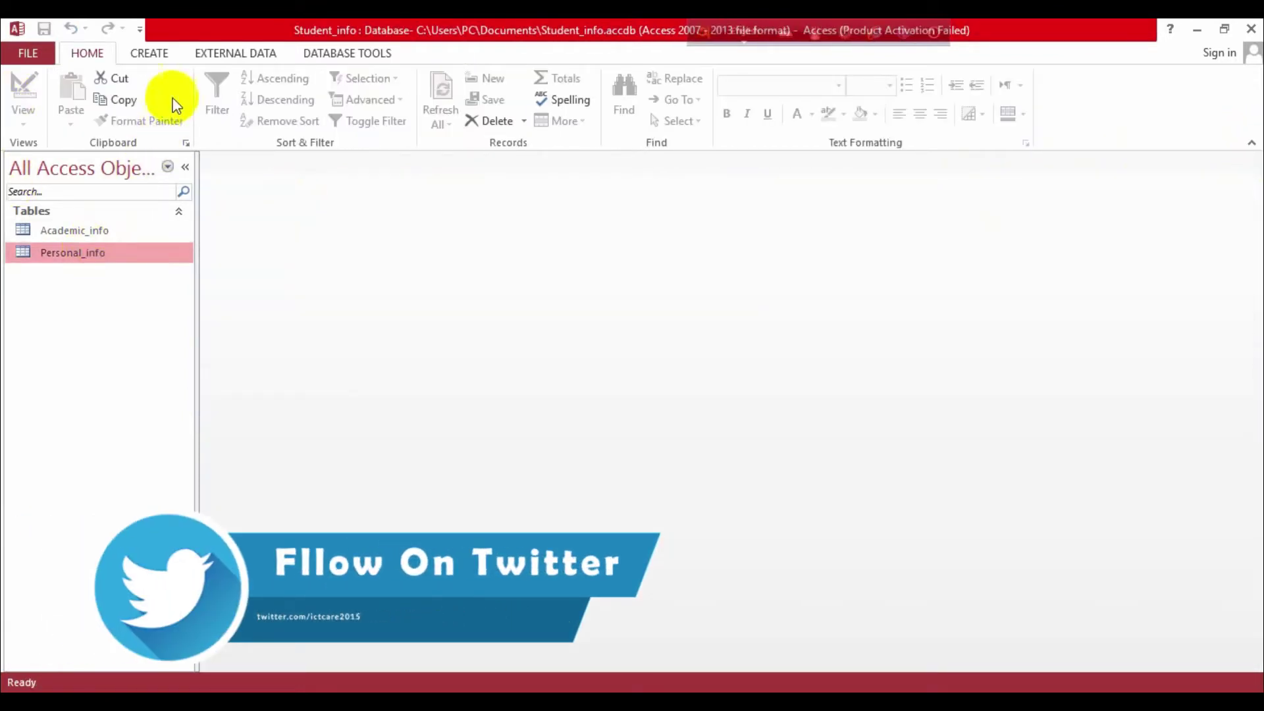
# Step: Start the Form Wizard with Personal_info as the source table and review its fields
pyautogui.click(161, 54)
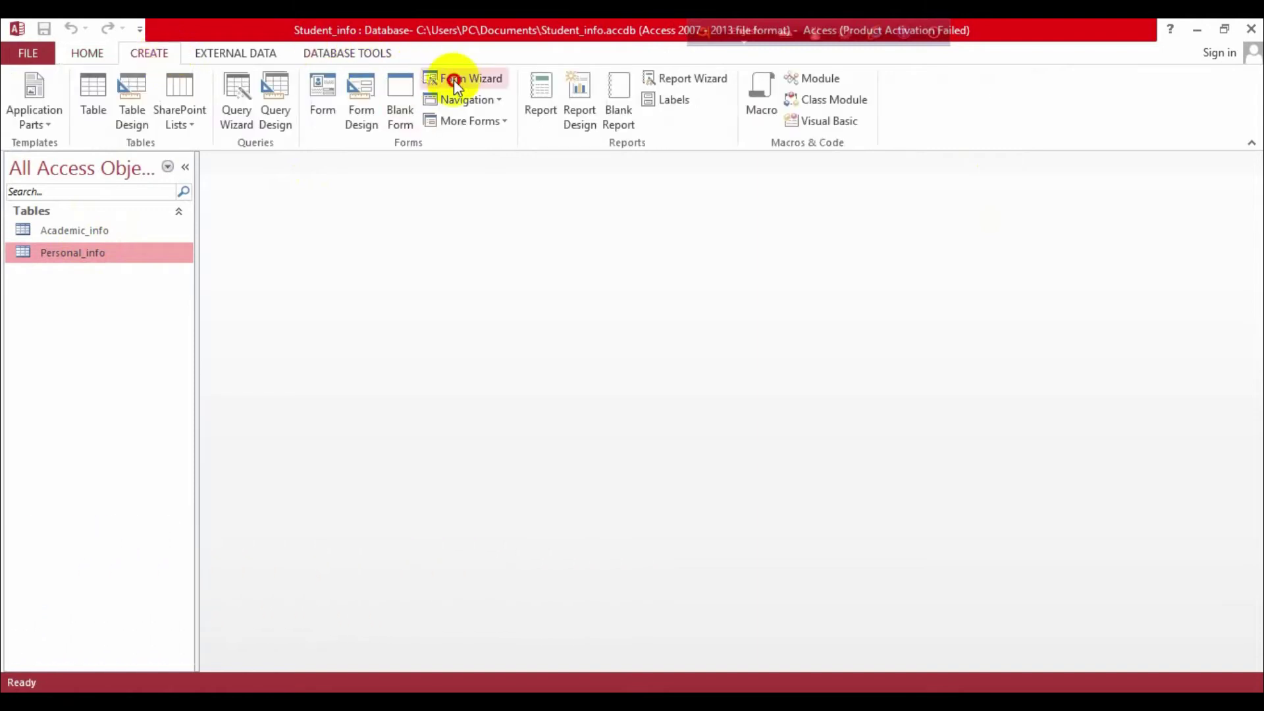
pyautogui.click(453, 79)
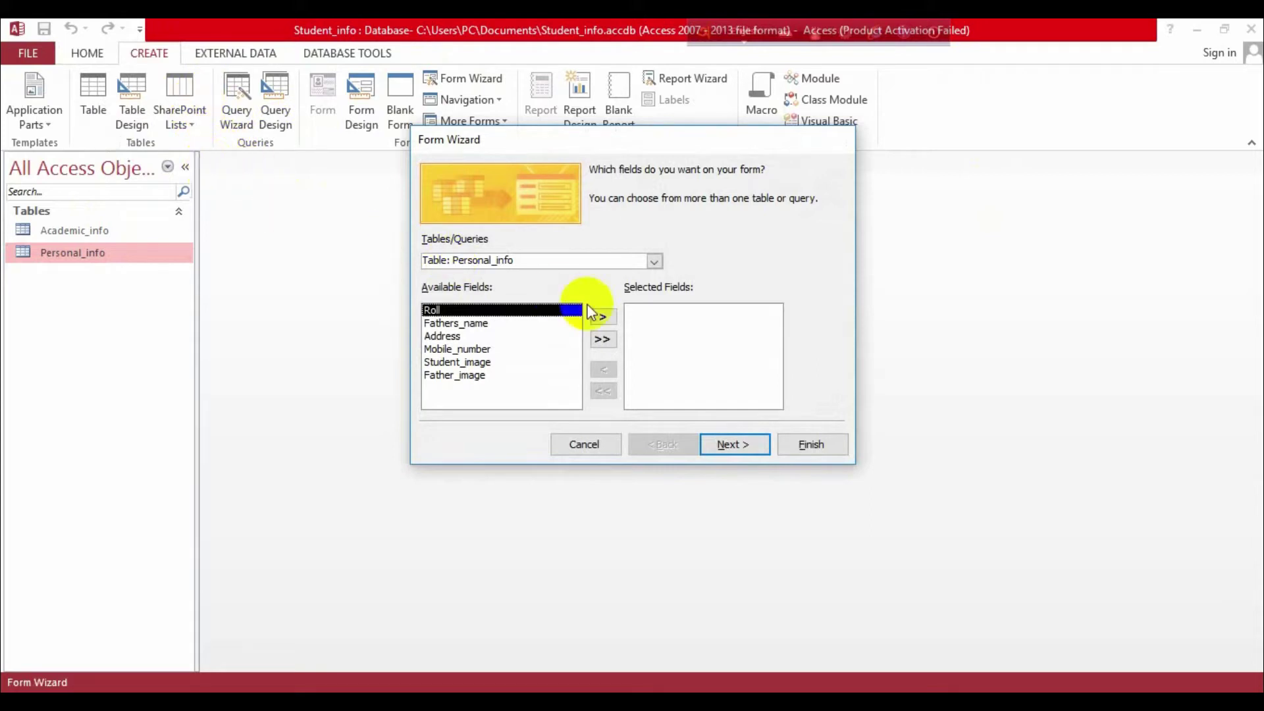
pyautogui.click(524, 263)
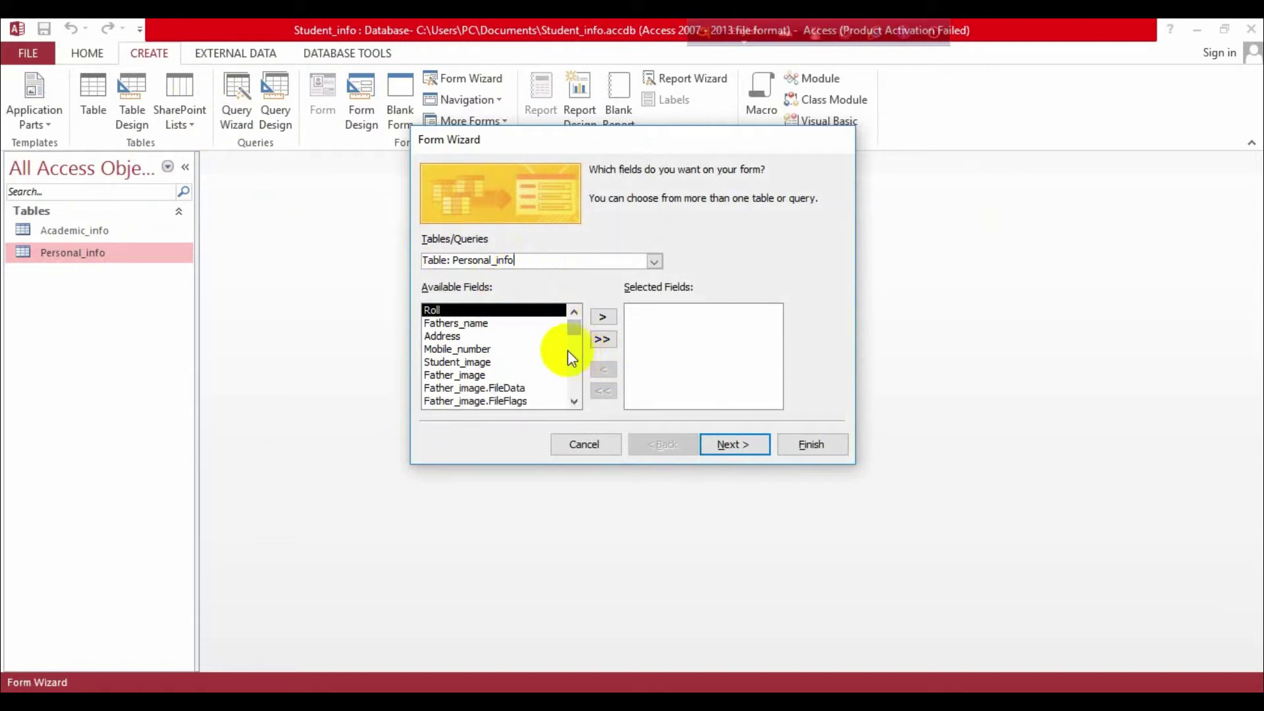
pyautogui.click(533, 354)
pyautogui.scroll(-1, 533, 355)
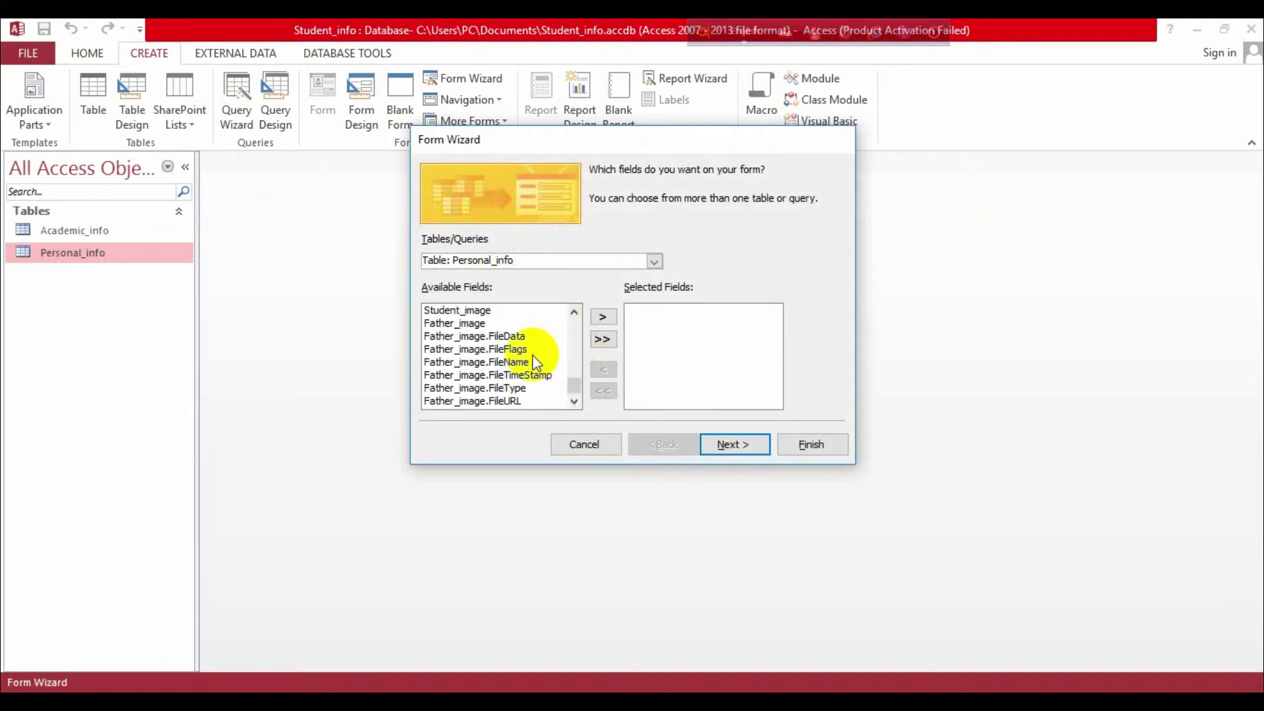
pyautogui.click(513, 376)
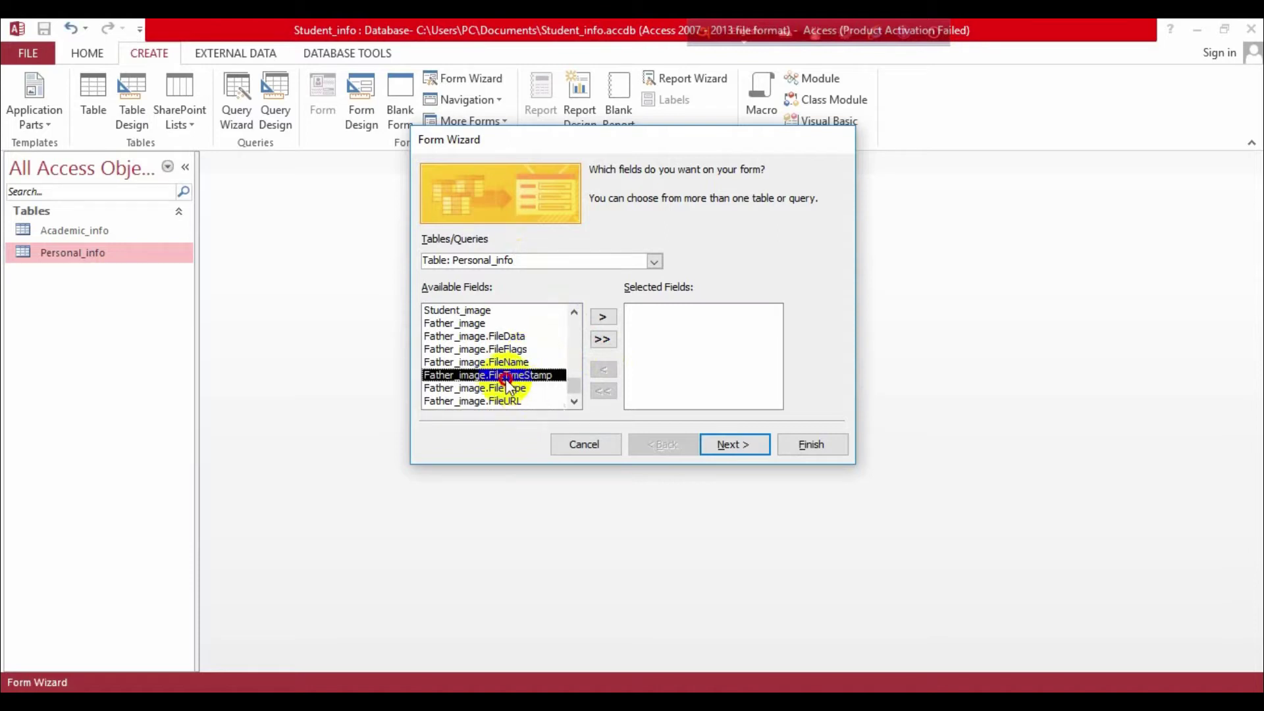
pyautogui.scroll(4, 538, 339)
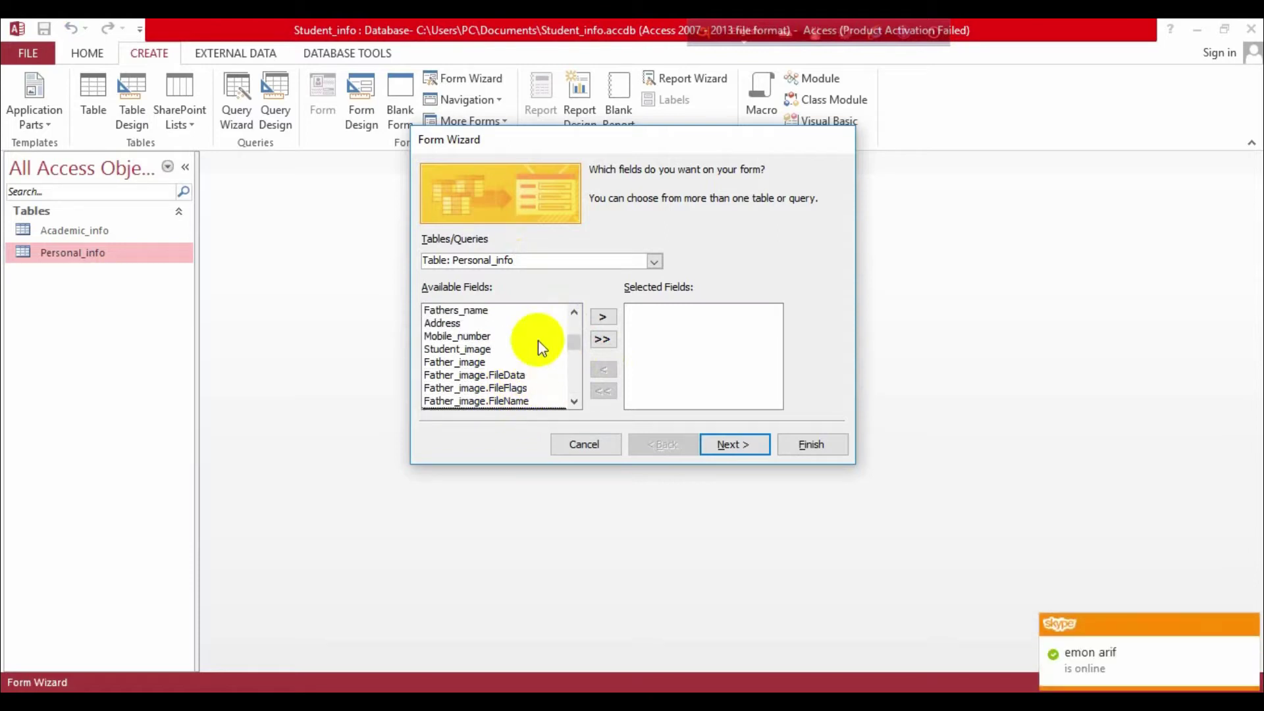
# Step: Add all six fields: Roll, Fathers_name, Address, Mobile_number, Student_image, Father_image
pyautogui.click(440, 313)
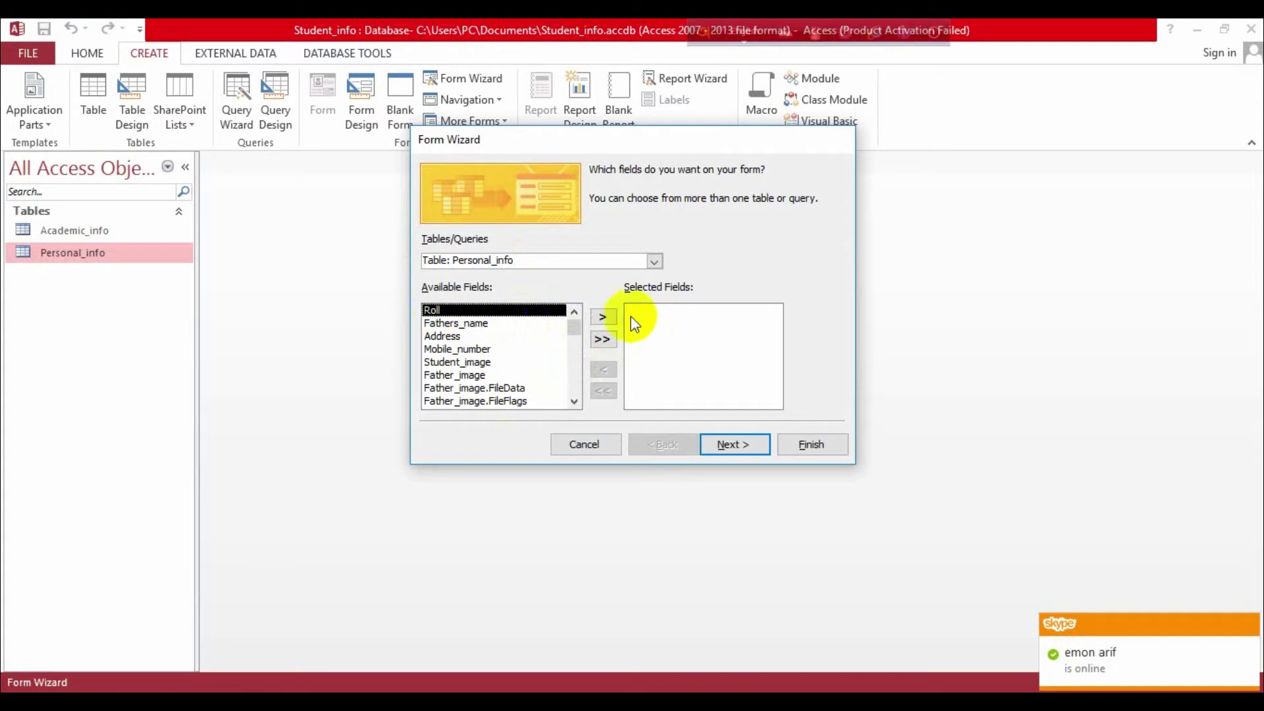
pyautogui.click(606, 314)
pyautogui.click(603, 319)
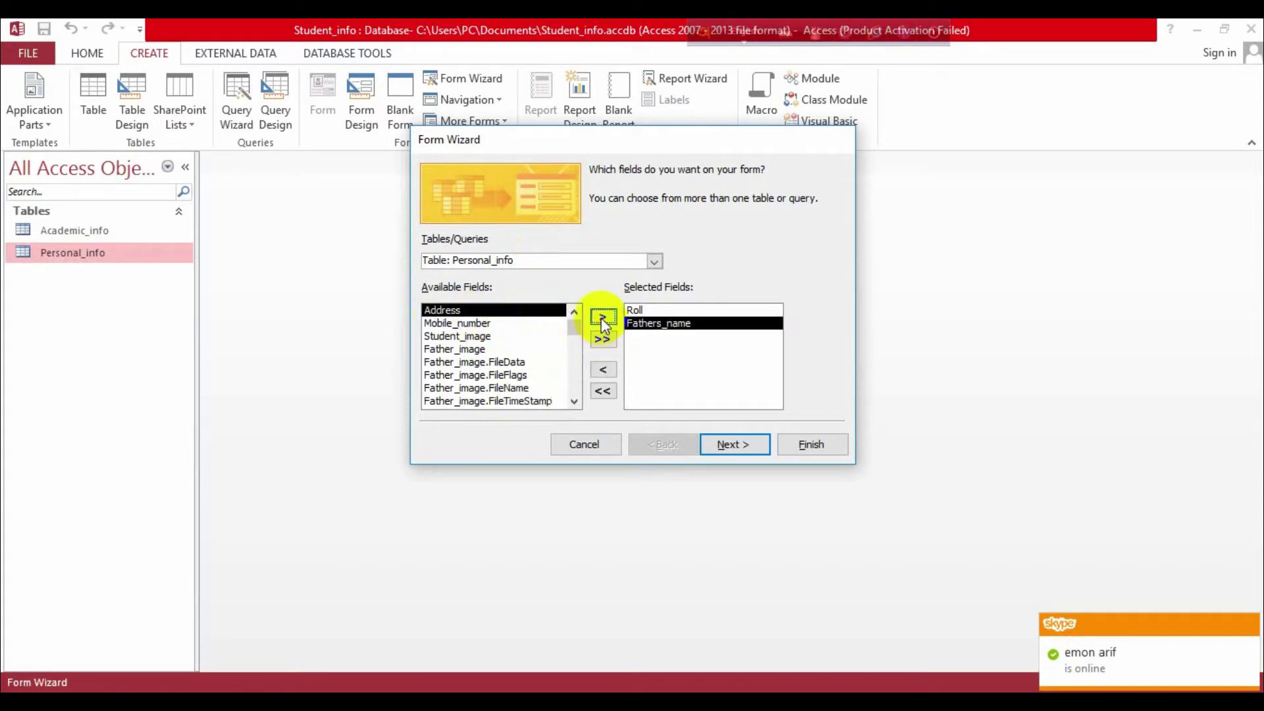
pyautogui.click(601, 318)
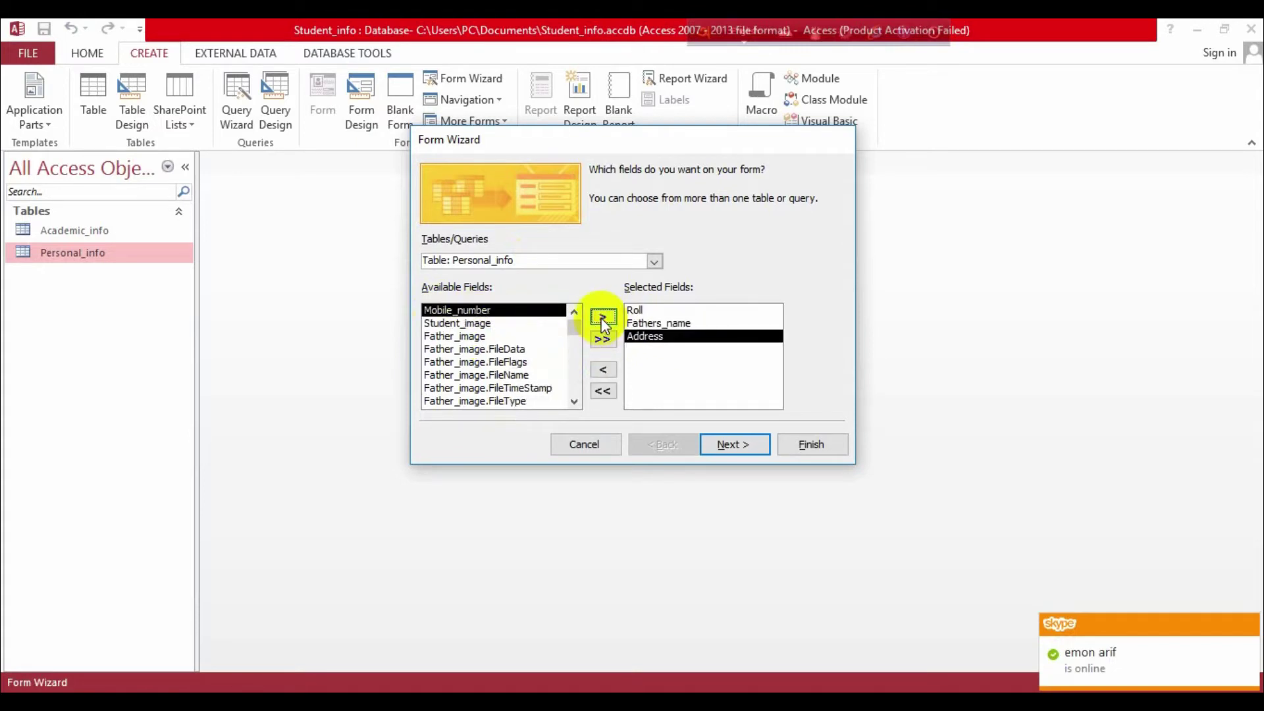
pyautogui.click(602, 319)
pyautogui.click(602, 319)
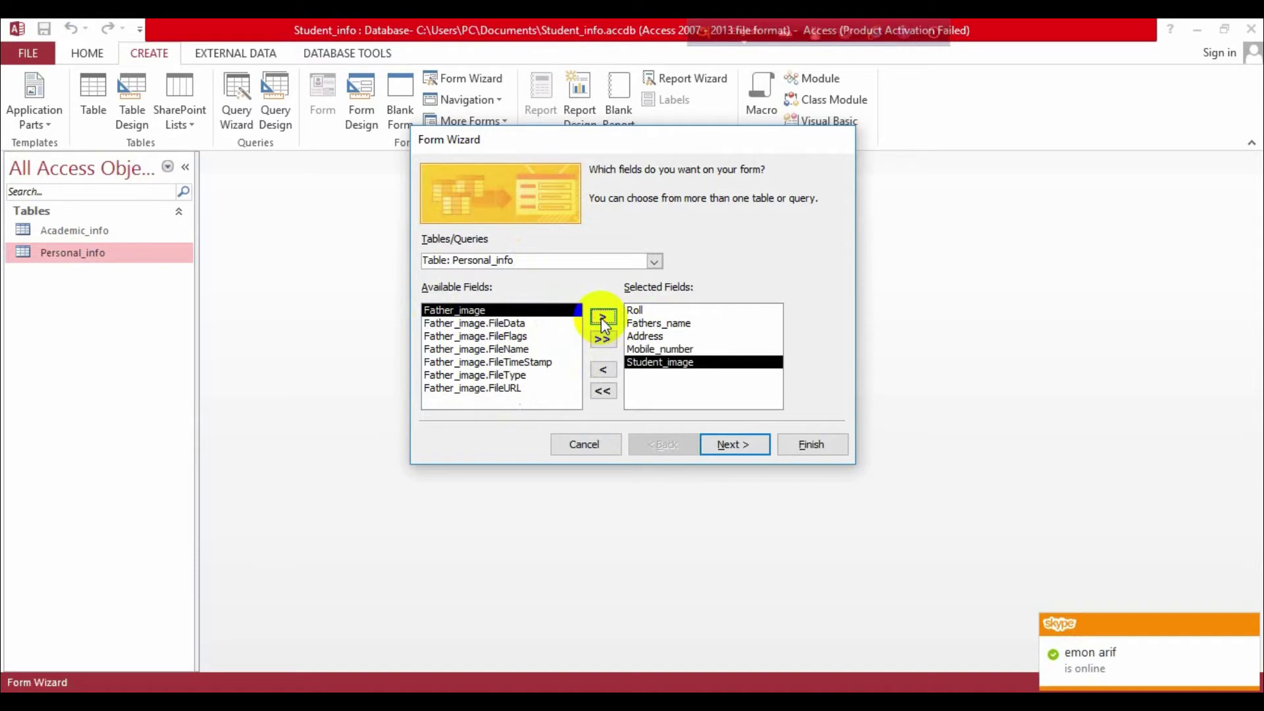
pyautogui.click(602, 319)
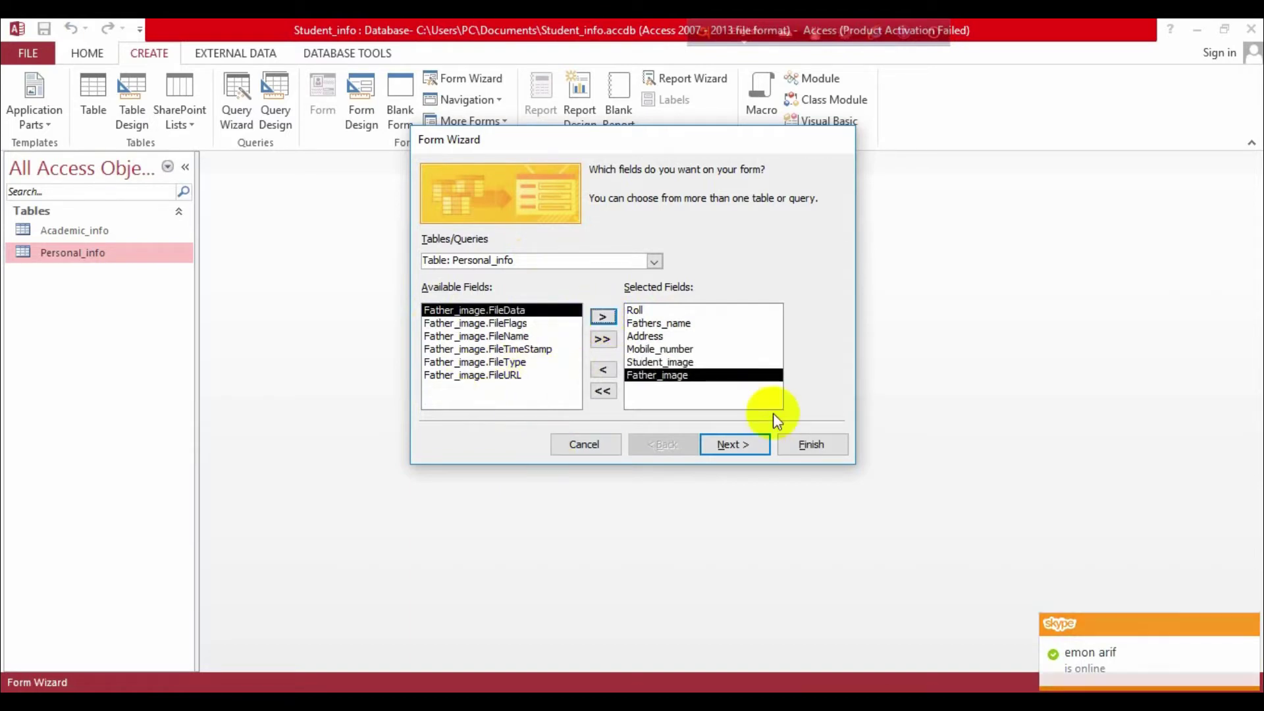
# Step: Choose Columnar layout, open the form for design changes, and title it Personal_info_form
pyautogui.click(732, 444)
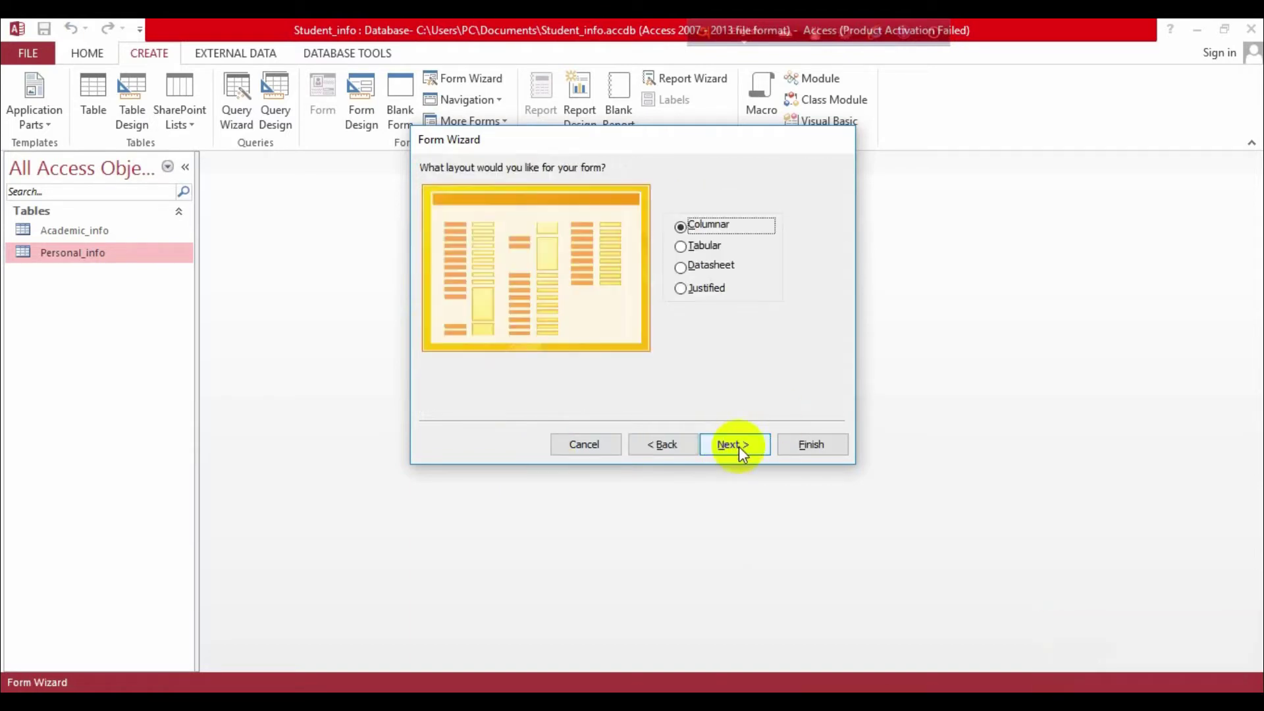
pyautogui.click(729, 442)
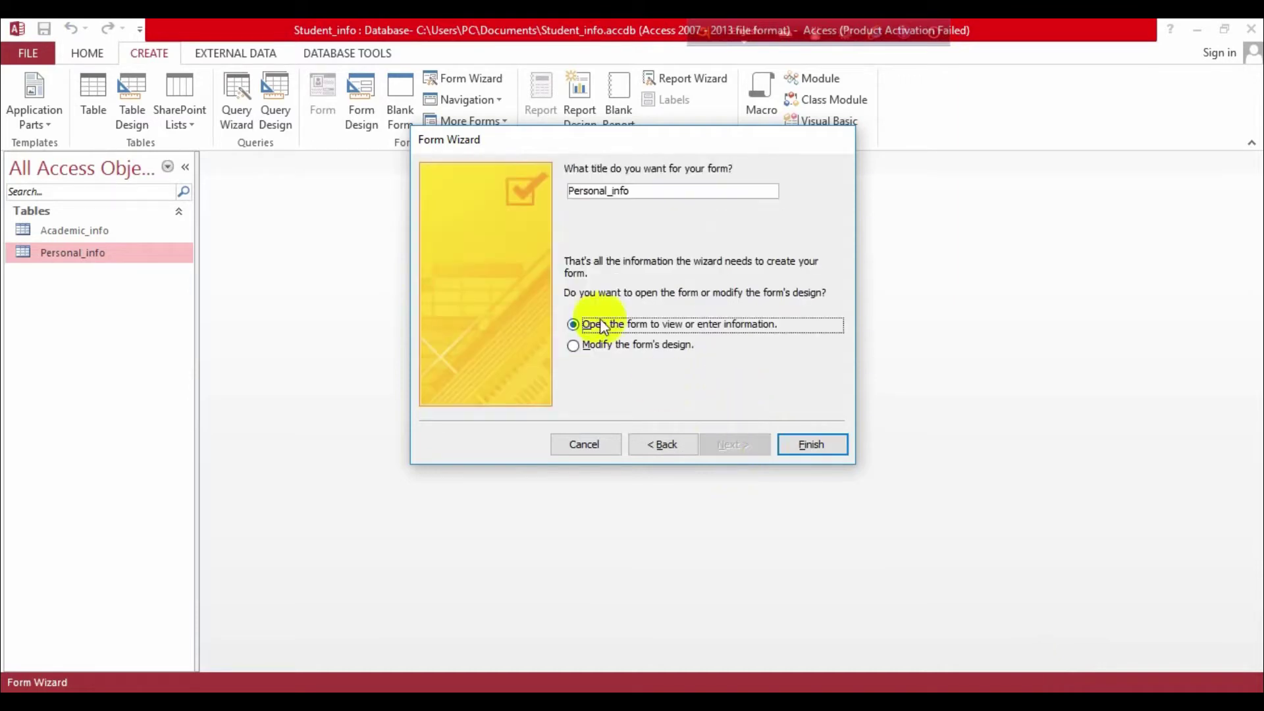
pyautogui.click(577, 347)
pyautogui.click(645, 190)
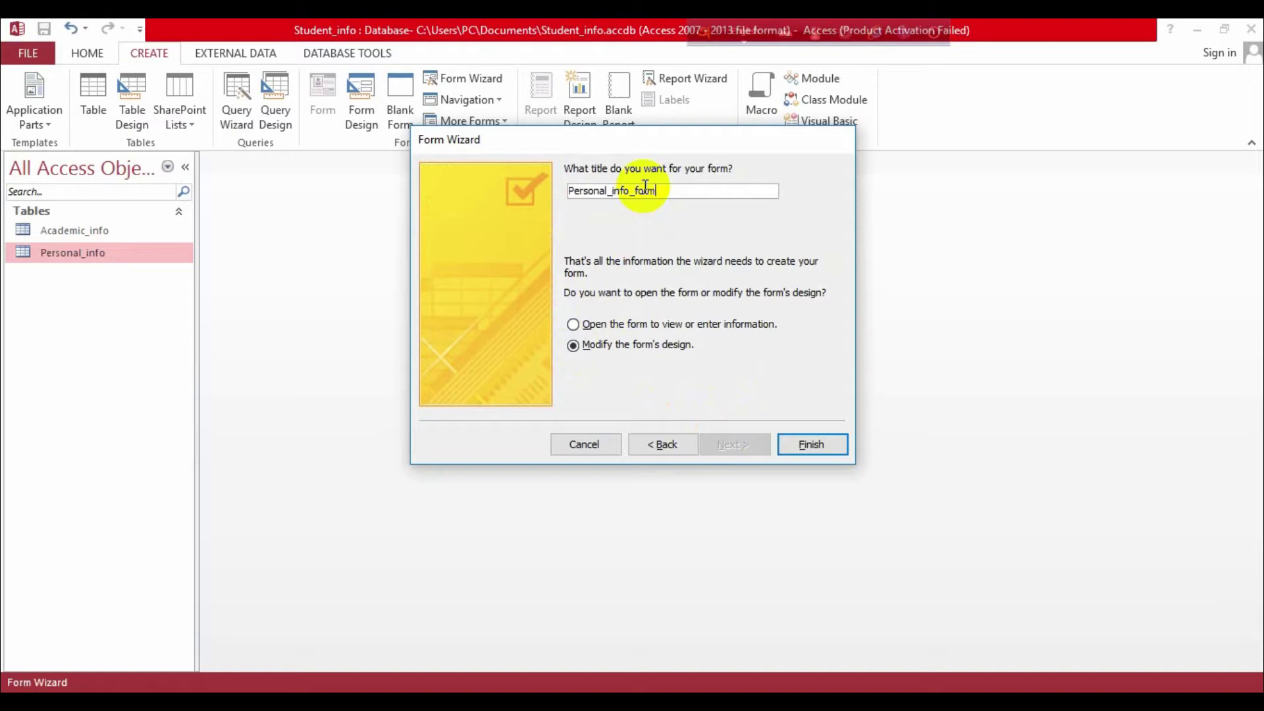
# Step: Finish the wizard and shrink the Student_image frame in Design View
pyautogui.click(798, 446)
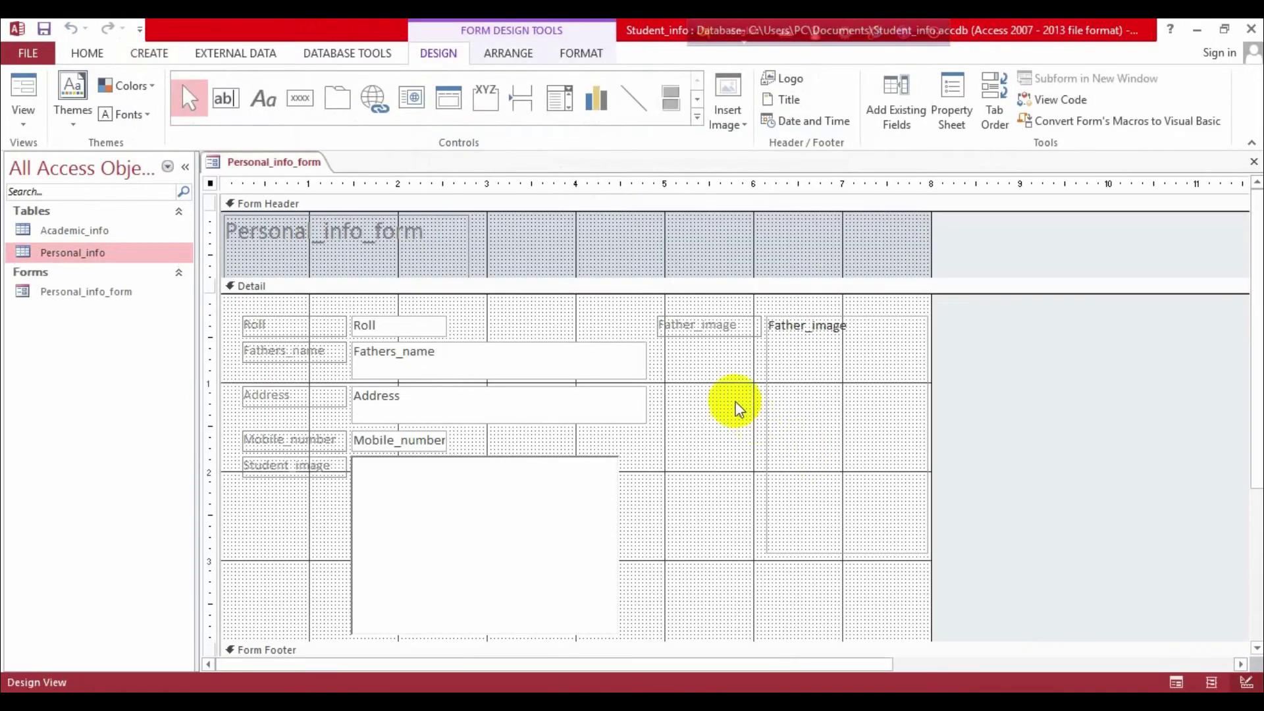
pyautogui.click(780, 395)
pyautogui.click(504, 546)
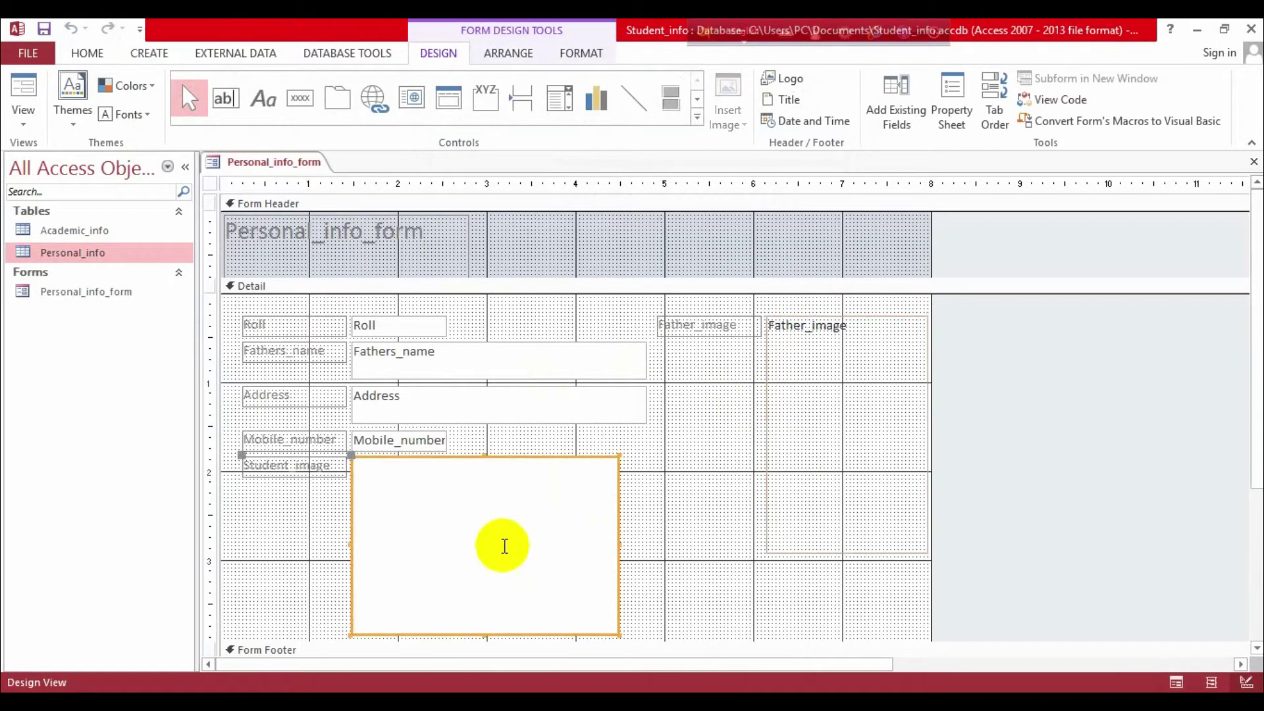
pyautogui.scroll(-3, 685, 353)
pyautogui.scroll(3, 453, 329)
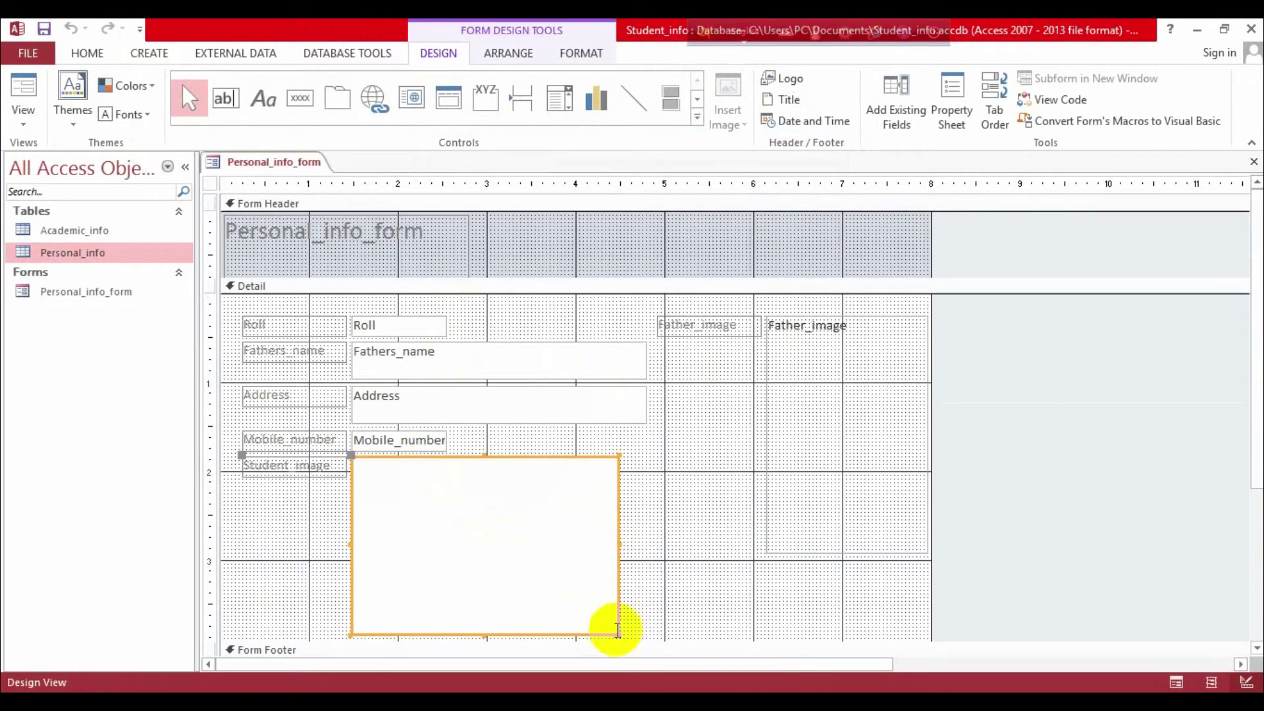
pyautogui.moveTo(616, 633); pyautogui.dragTo(492, 595)
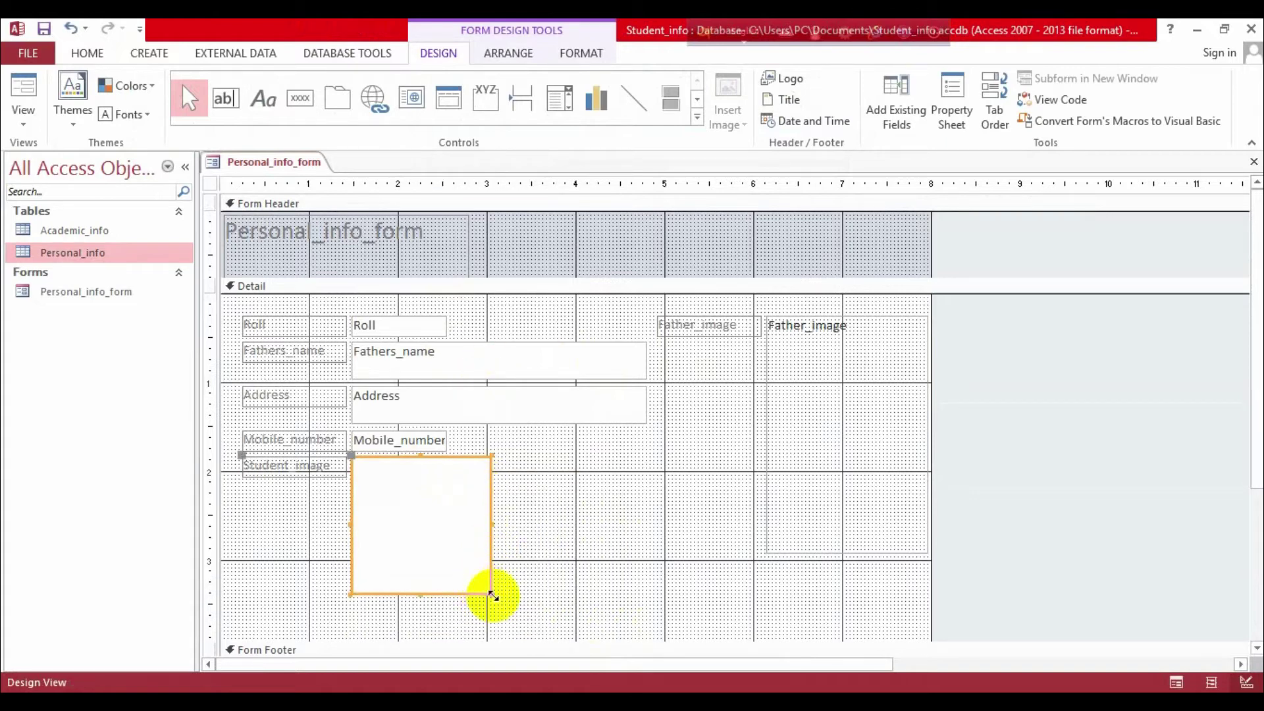
pyautogui.moveTo(488, 592); pyautogui.dragTo(511, 619)
# Step: Shrink and shift the Father_image frame left, then slightly narrow the Student_image frame
pyautogui.click(832, 429)
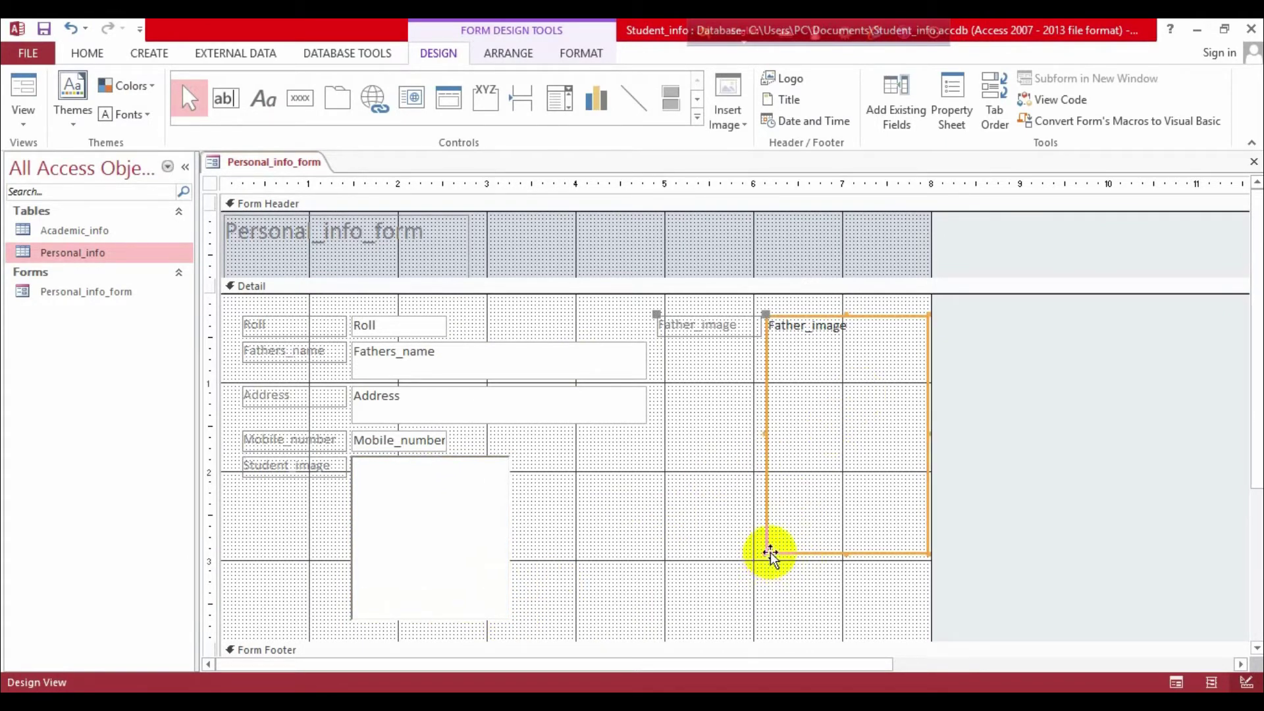
pyautogui.moveTo(768, 549); pyautogui.dragTo(798, 470)
pyautogui.moveTo(852, 386); pyautogui.dragTo(823, 387)
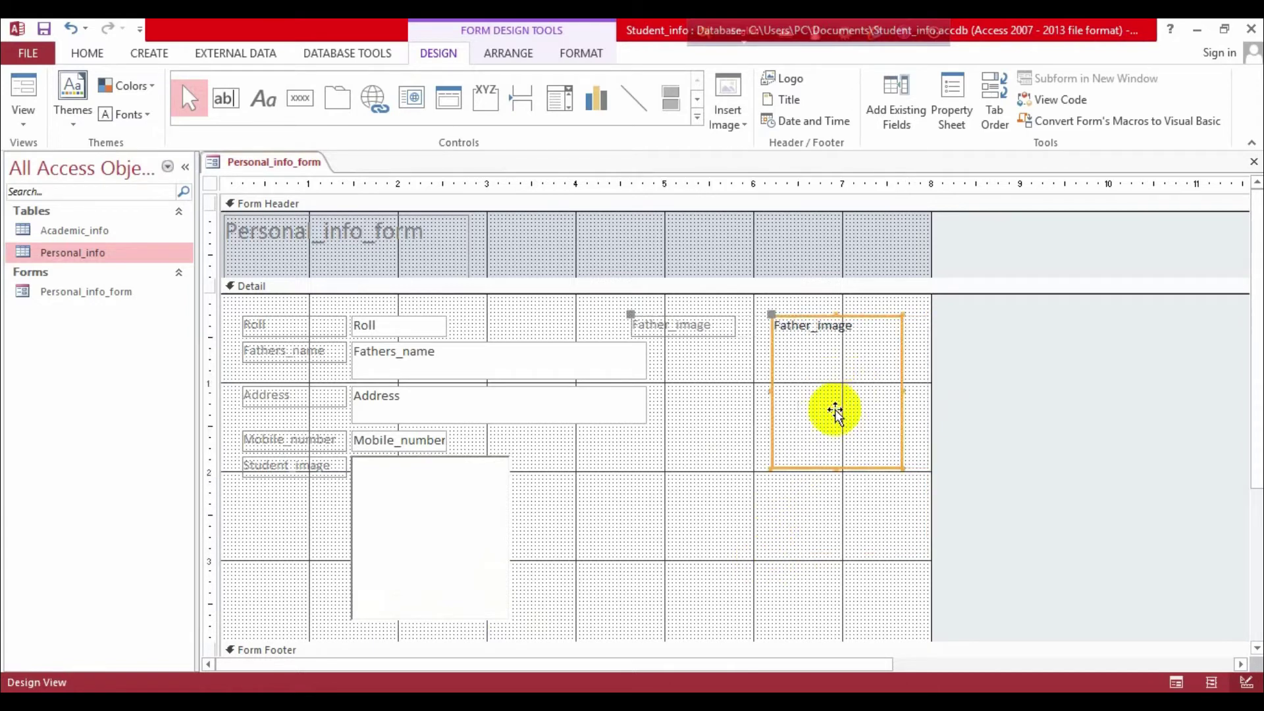
pyautogui.moveTo(902, 467); pyautogui.dragTo(910, 474)
pyautogui.moveTo(827, 399); pyautogui.dragTo(819, 398)
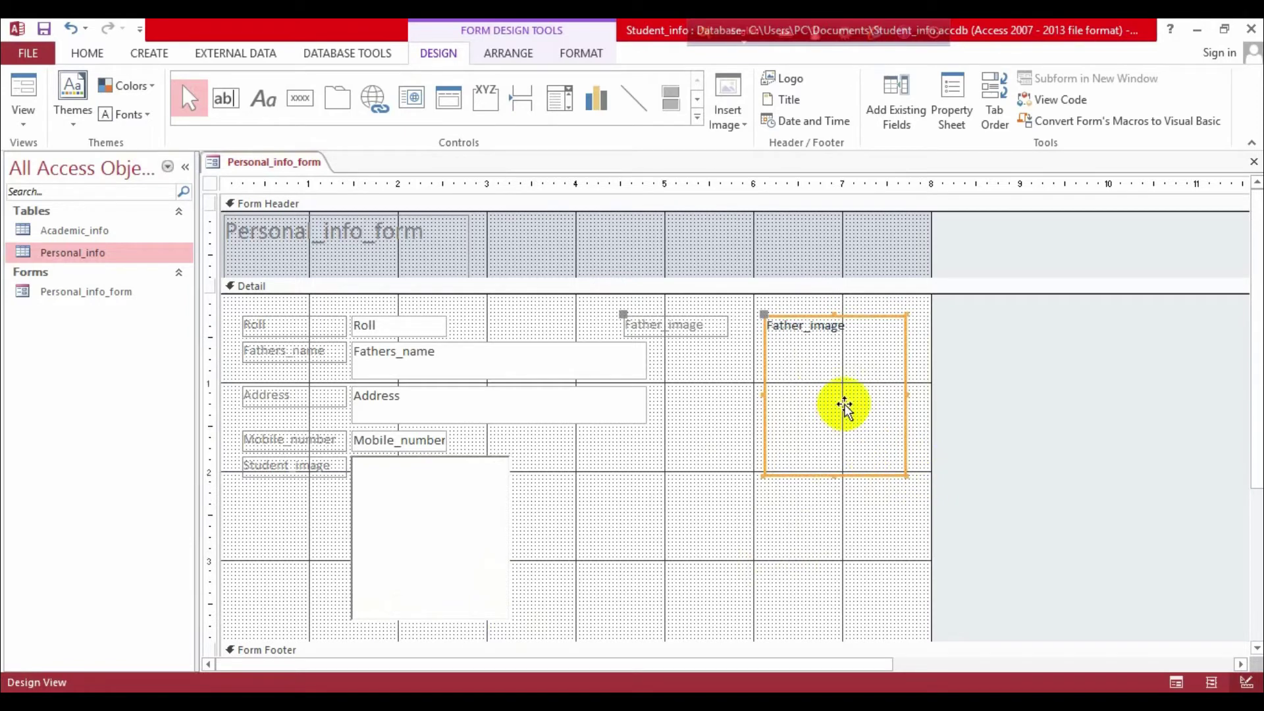
pyautogui.click(493, 537)
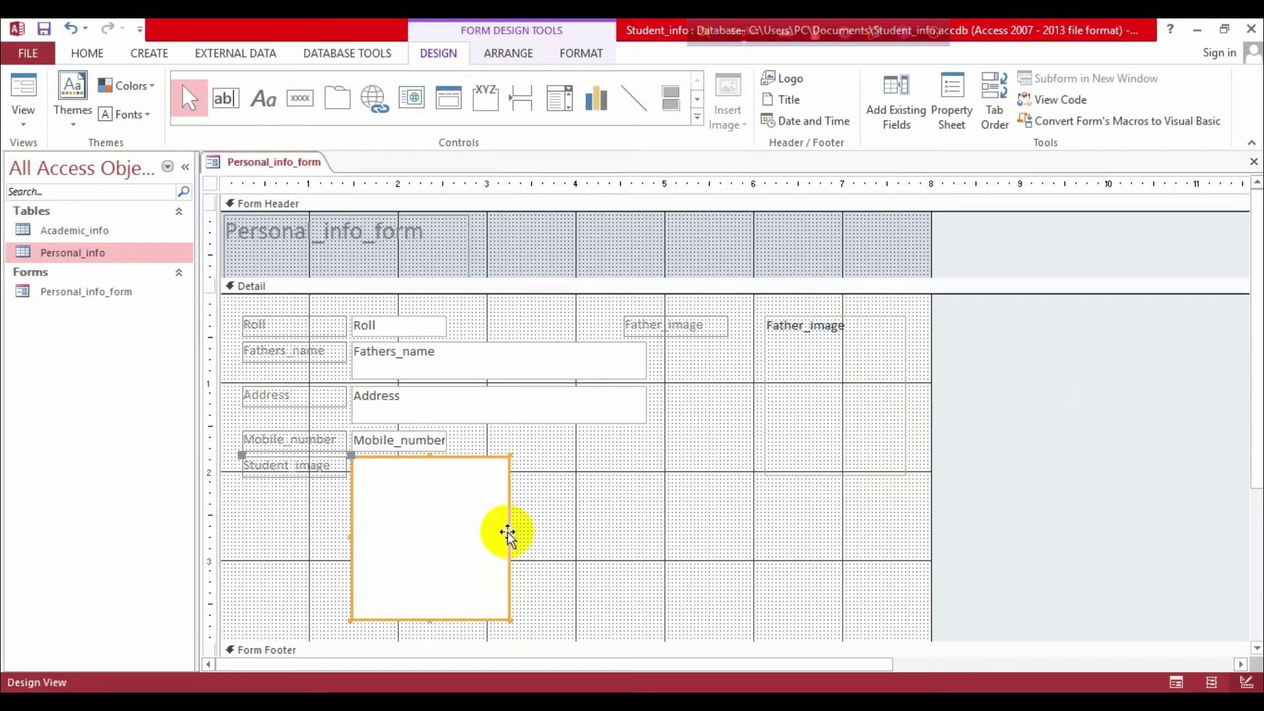
pyautogui.moveTo(509, 617); pyautogui.dragTo(499, 611)
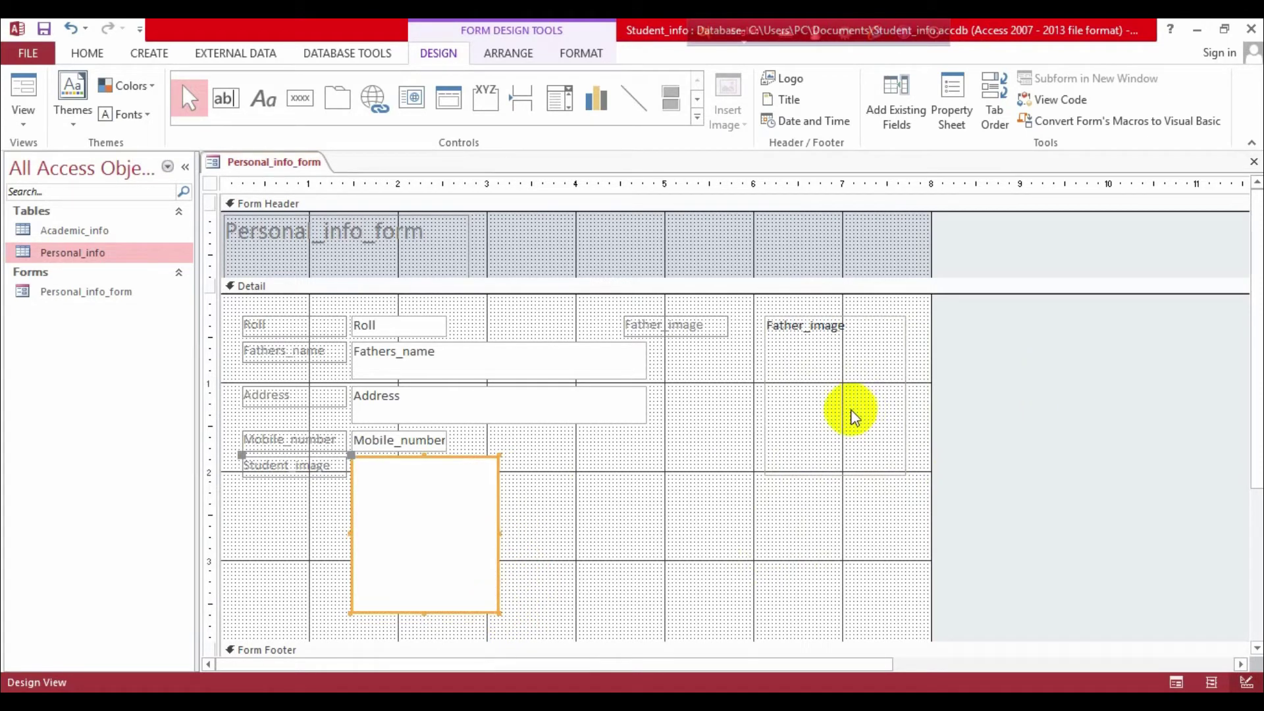
# Step: Close the form design and open Personal_info_form in Form View
pyautogui.click(1253, 161)
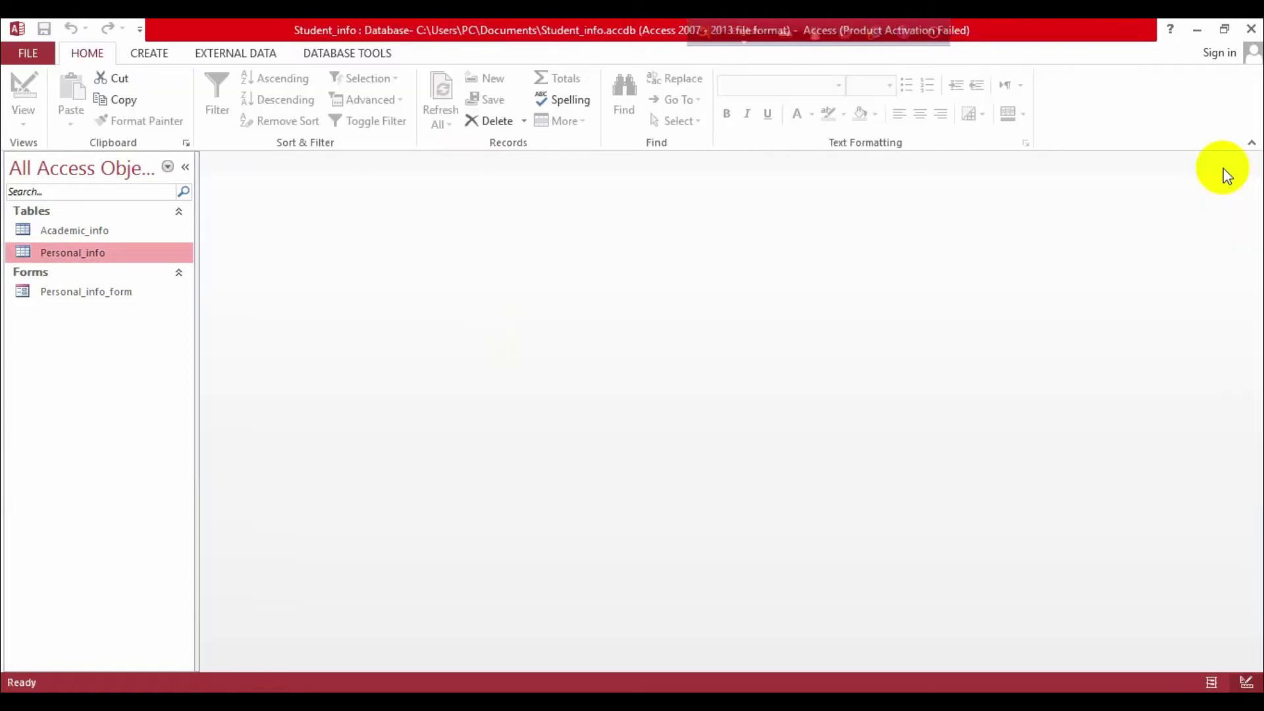
pyautogui.doubleClick(73, 289)
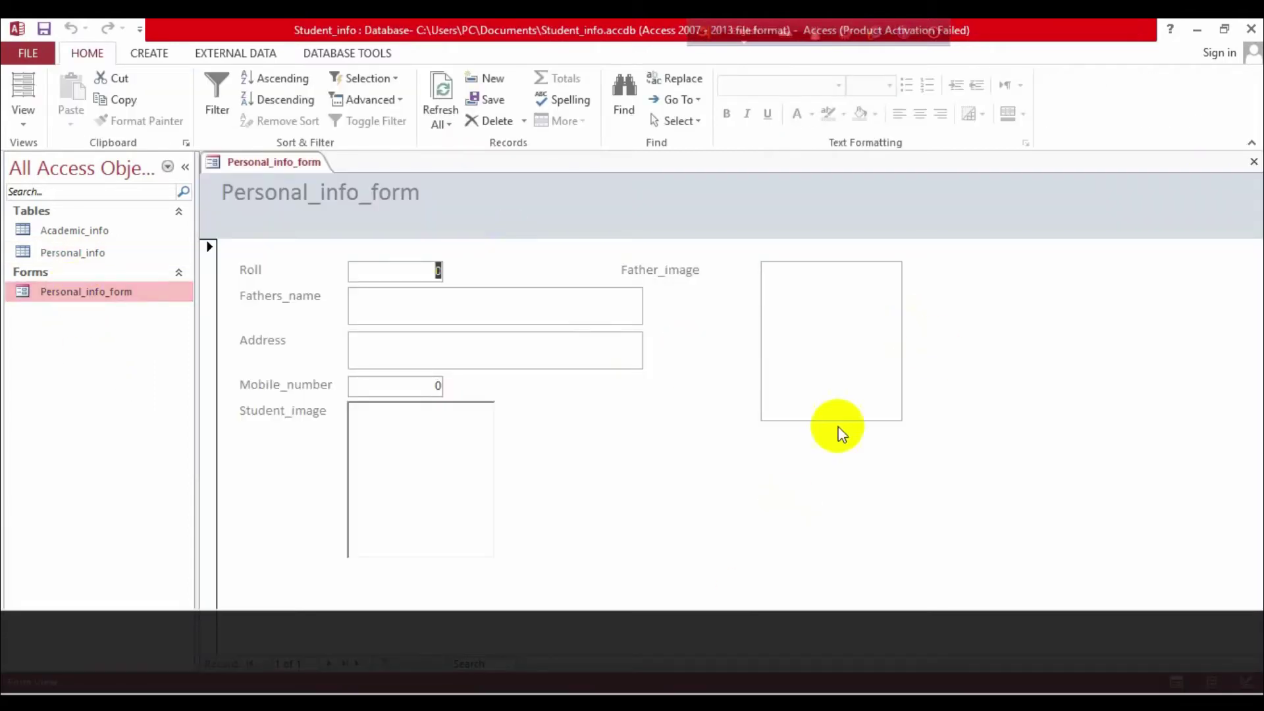
pyautogui.click(849, 305)
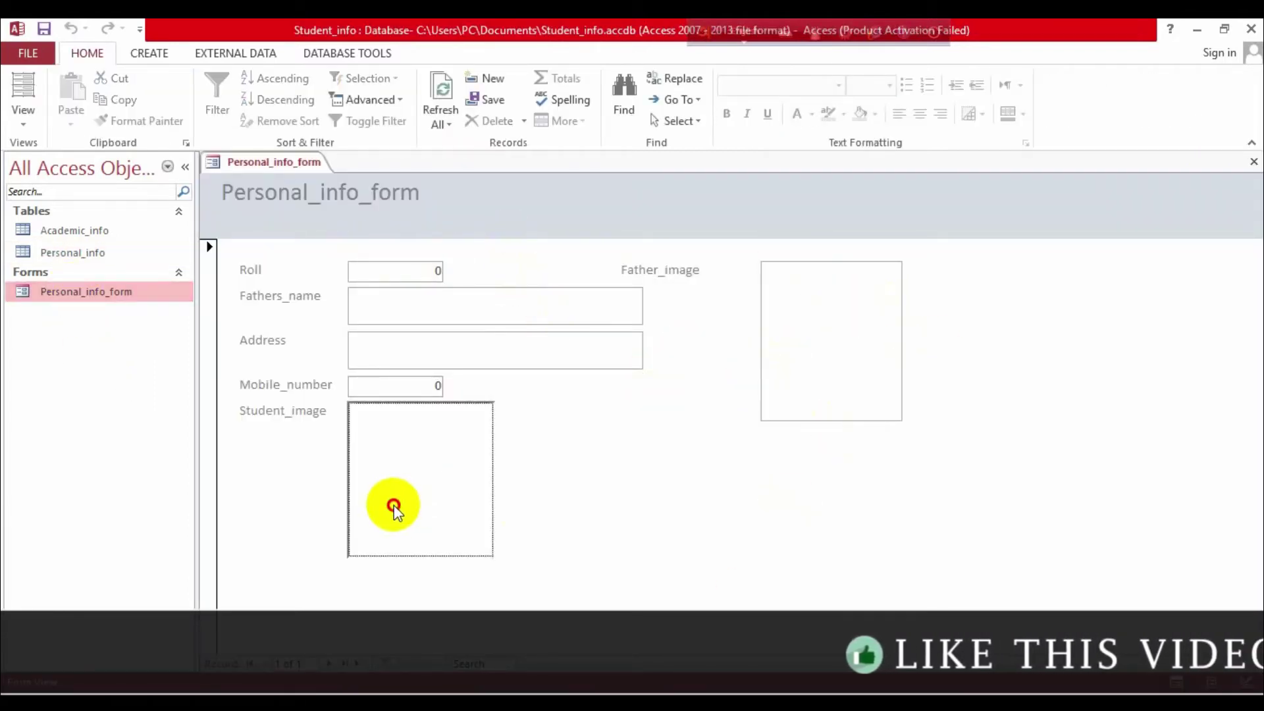
# Step: Replace Roll's default 0 with the roll number and enter the father's name
pyautogui.click(435, 270)
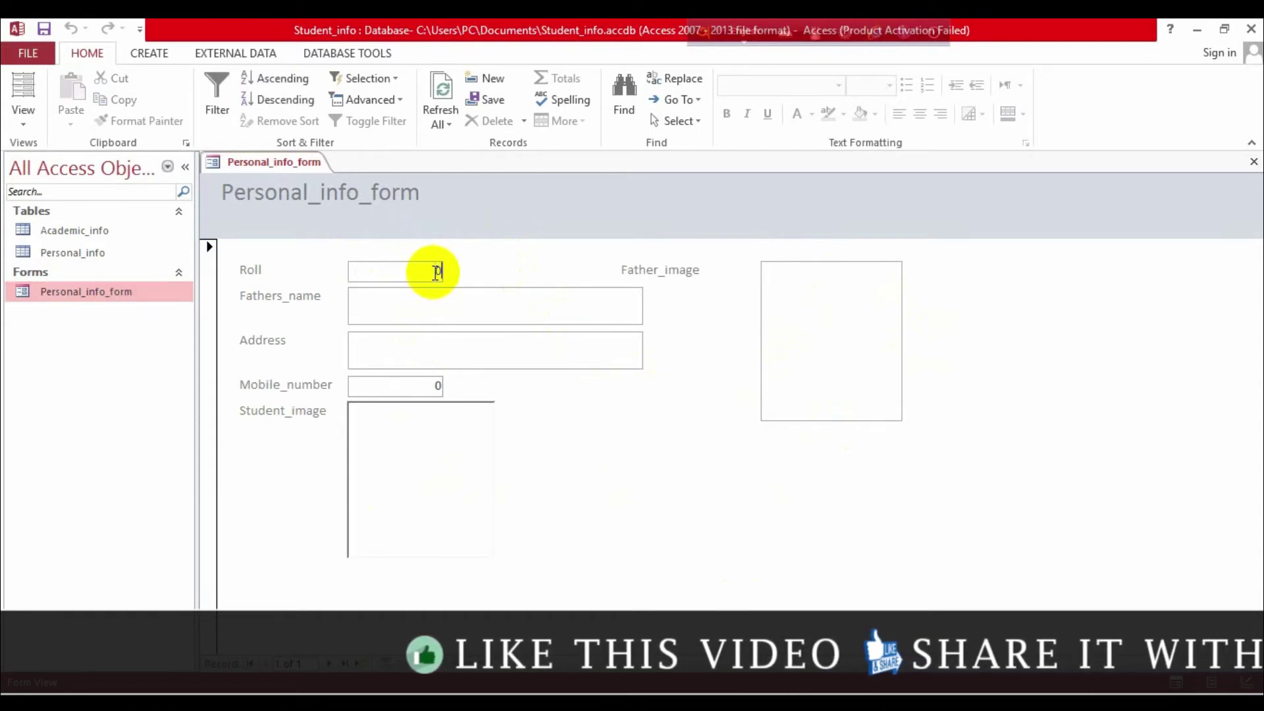
pyautogui.press('BackSpace')
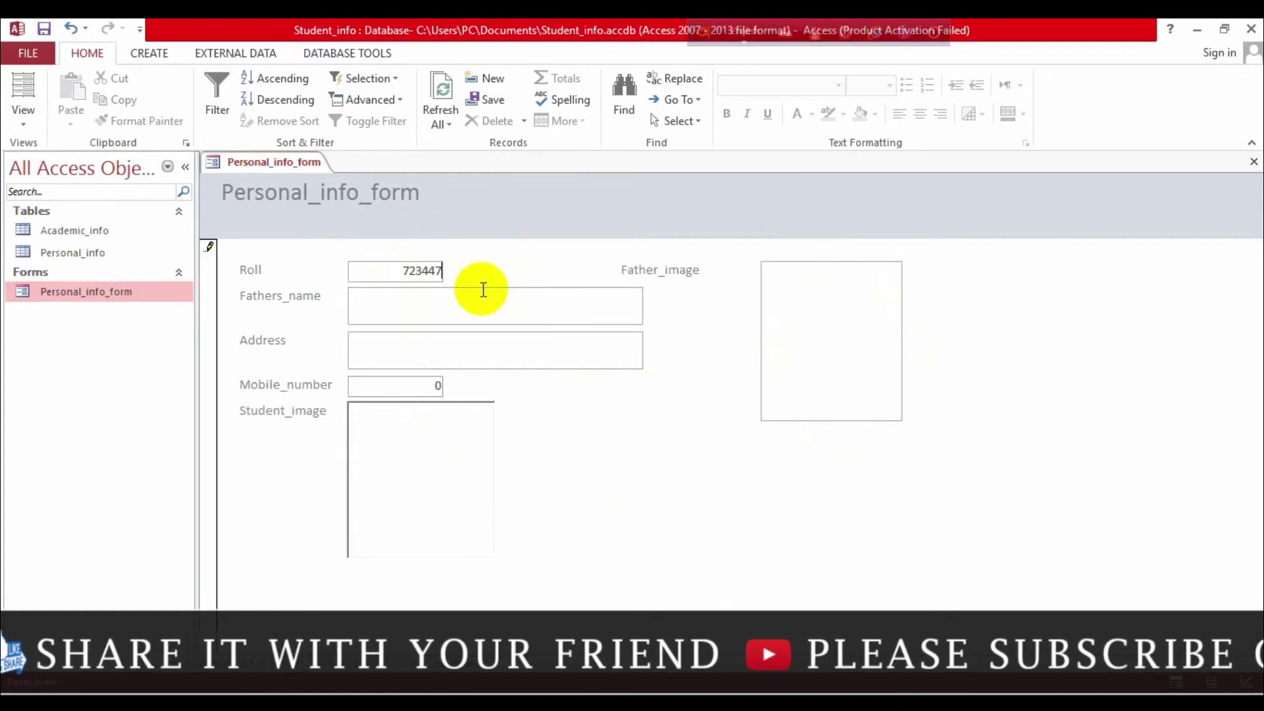
pyautogui.click(487, 312)
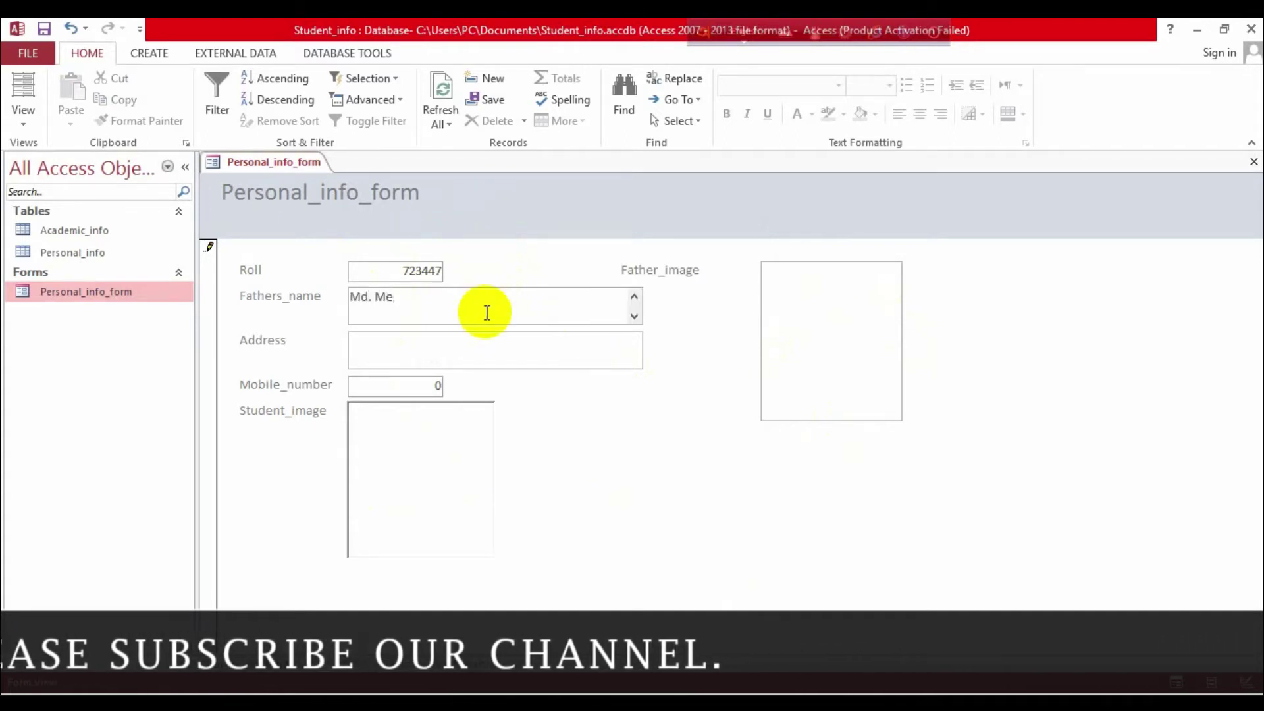
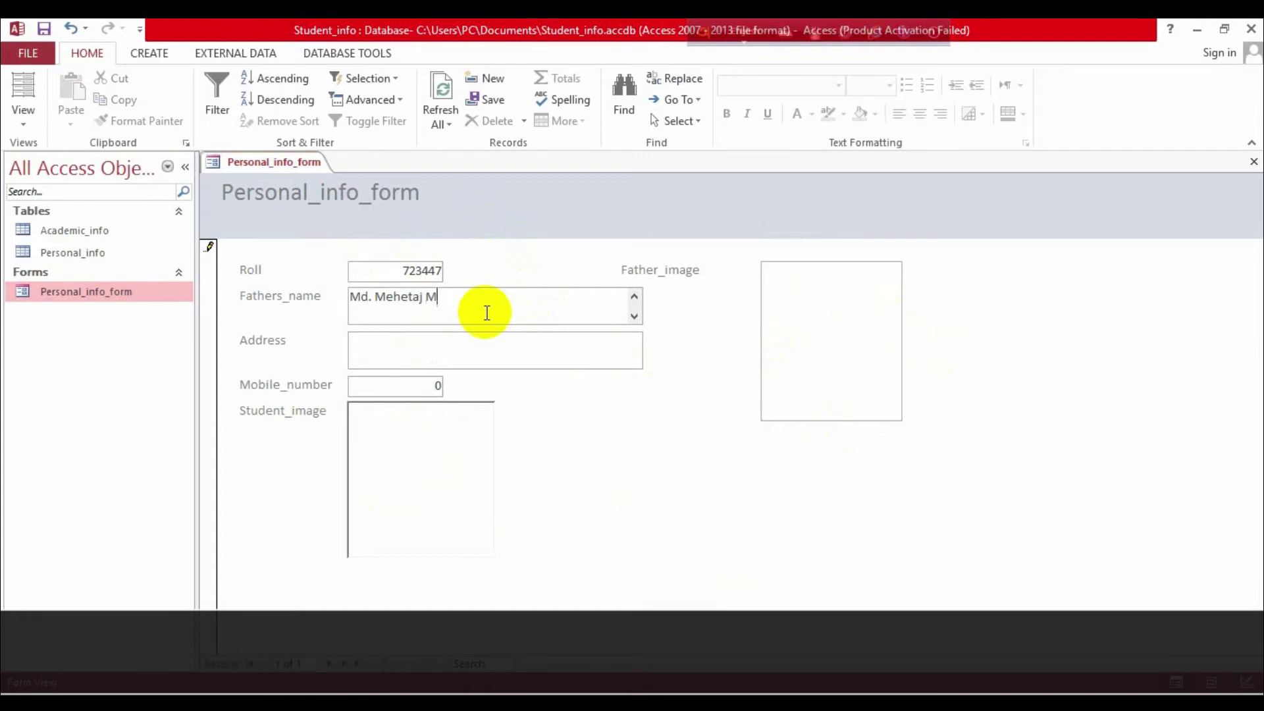
# Step: Move through Address and replace Mobile_number's default 0 with the mobile number
pyautogui.click(481, 354)
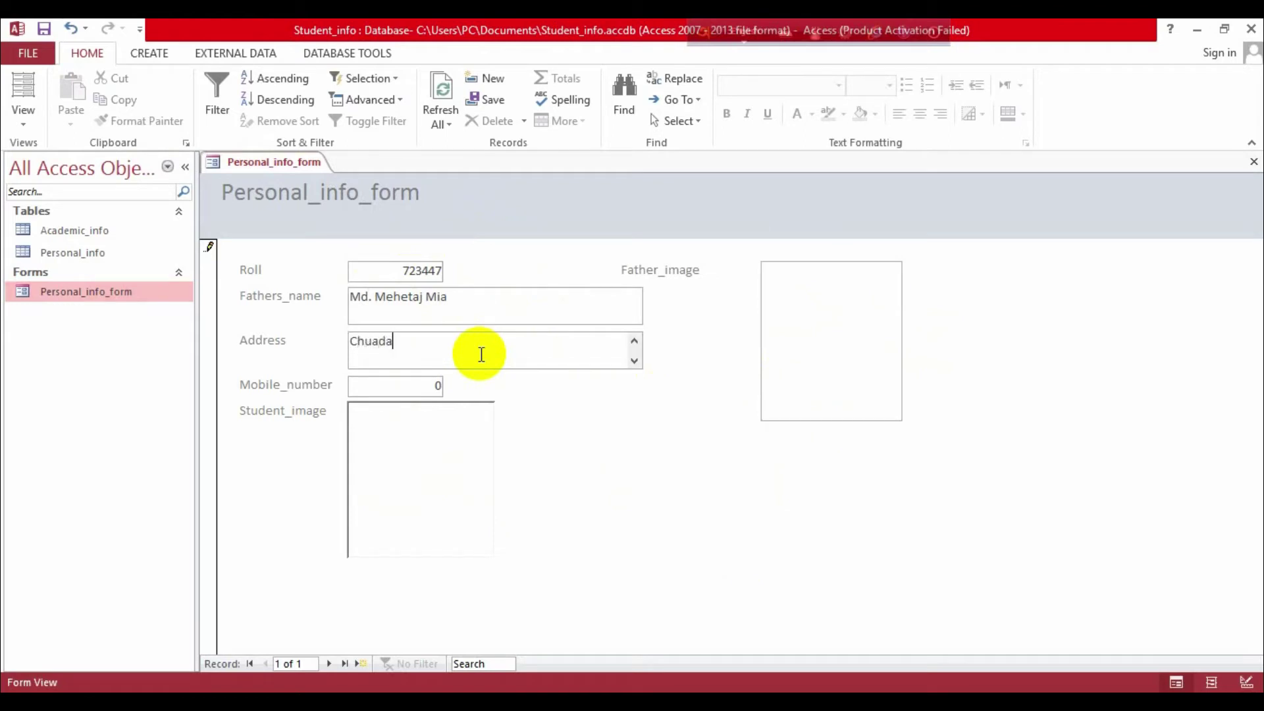
pyautogui.click(428, 387)
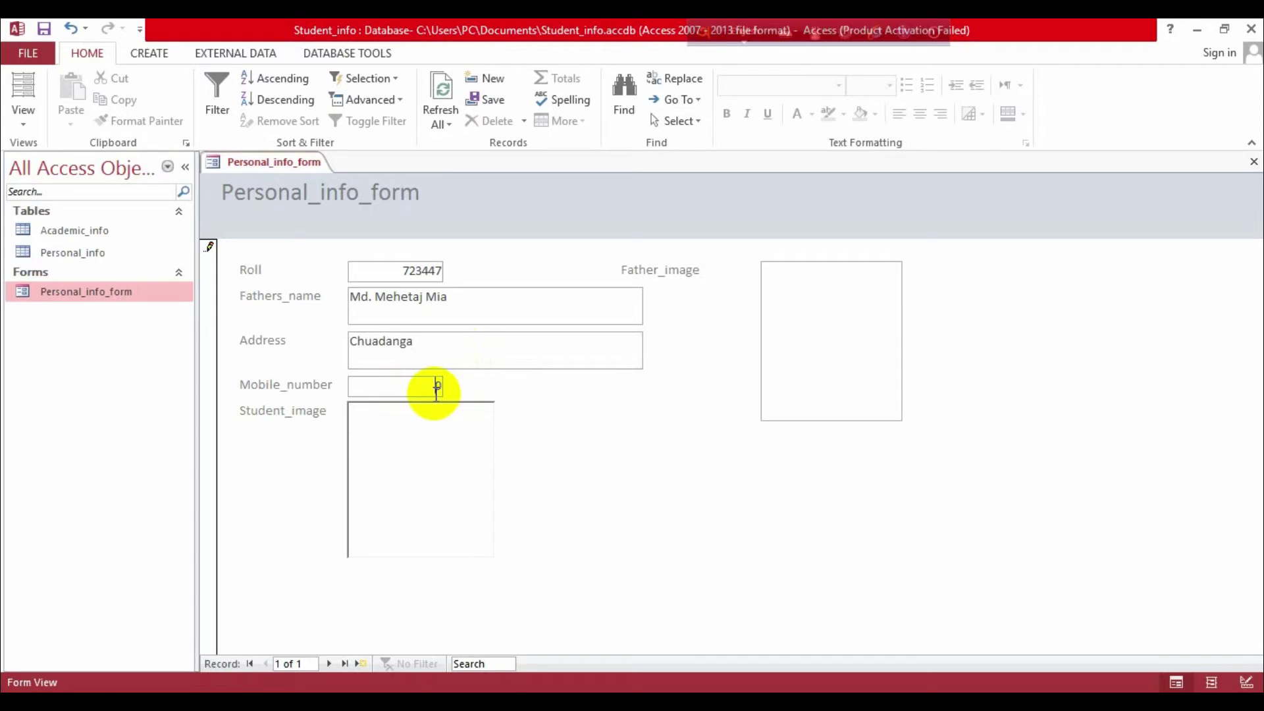
pyautogui.press('BackSpace')
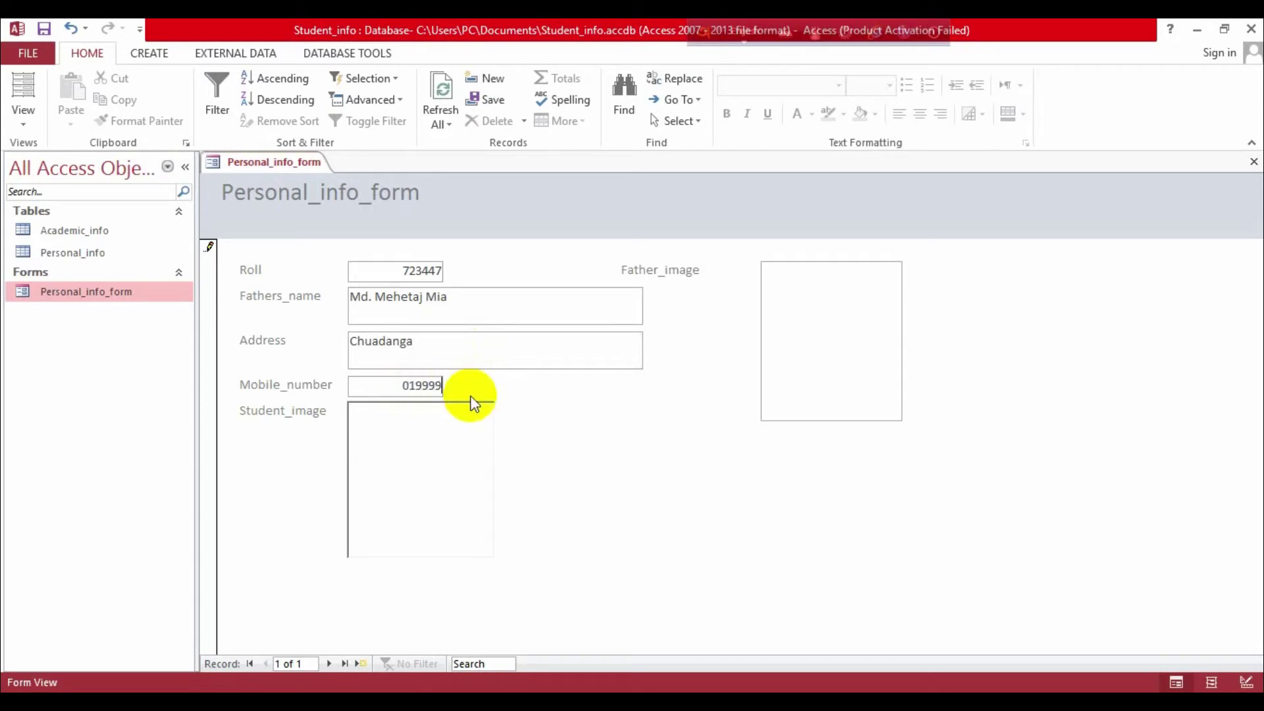
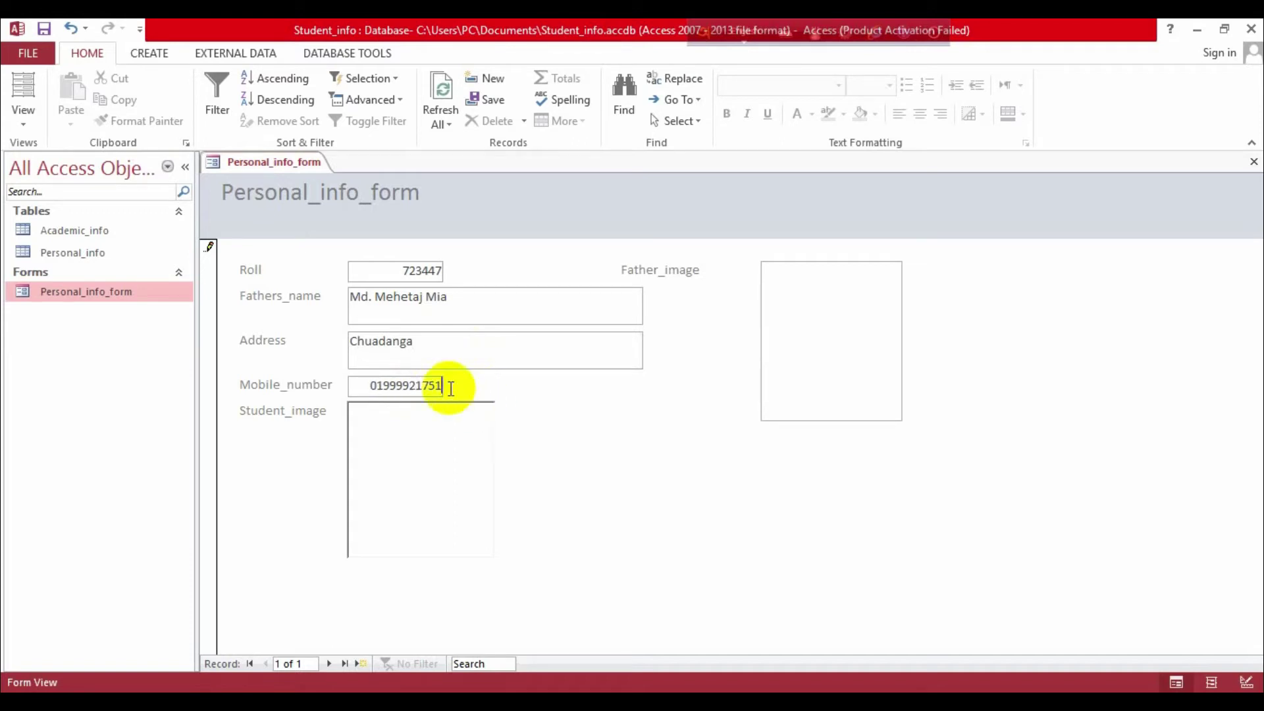
pyautogui.click(407, 388)
# Step: Correct the mobile number's digits, dismiss the invalid-value warning, and commit the value
pyautogui.write('9')
pyautogui.click(446, 449)
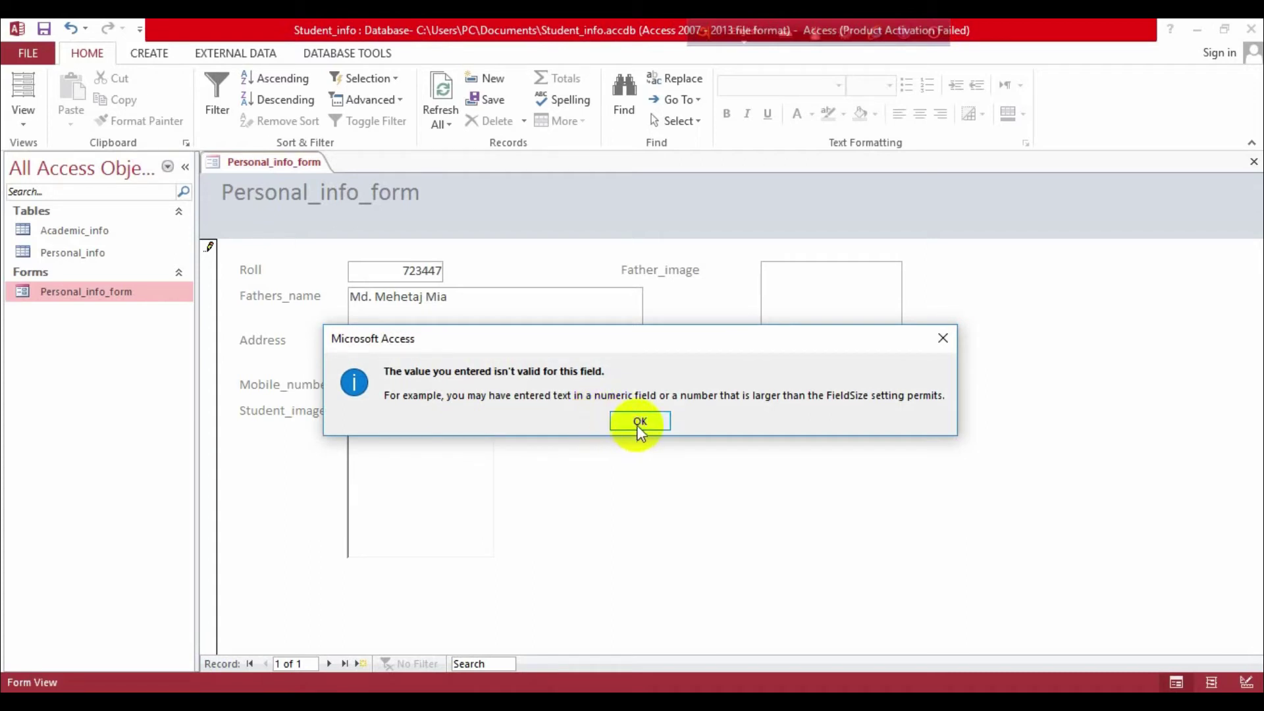
pyautogui.click(639, 422)
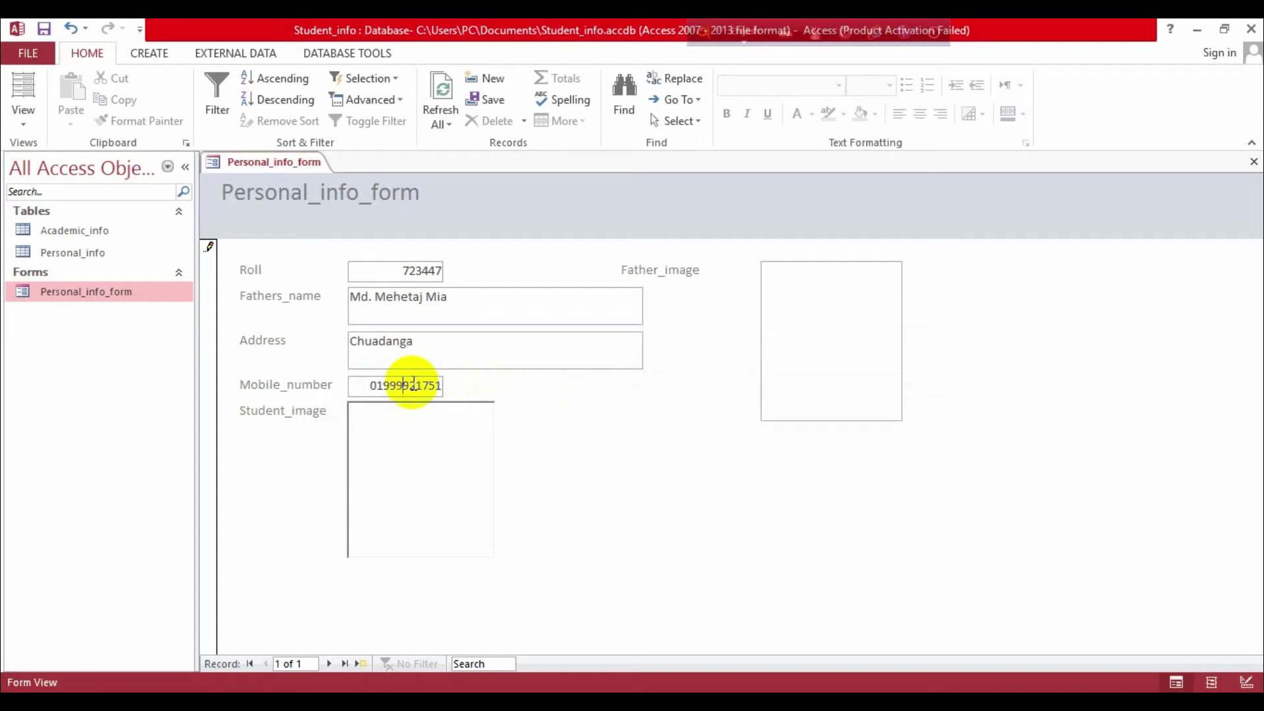
pyautogui.click(461, 431)
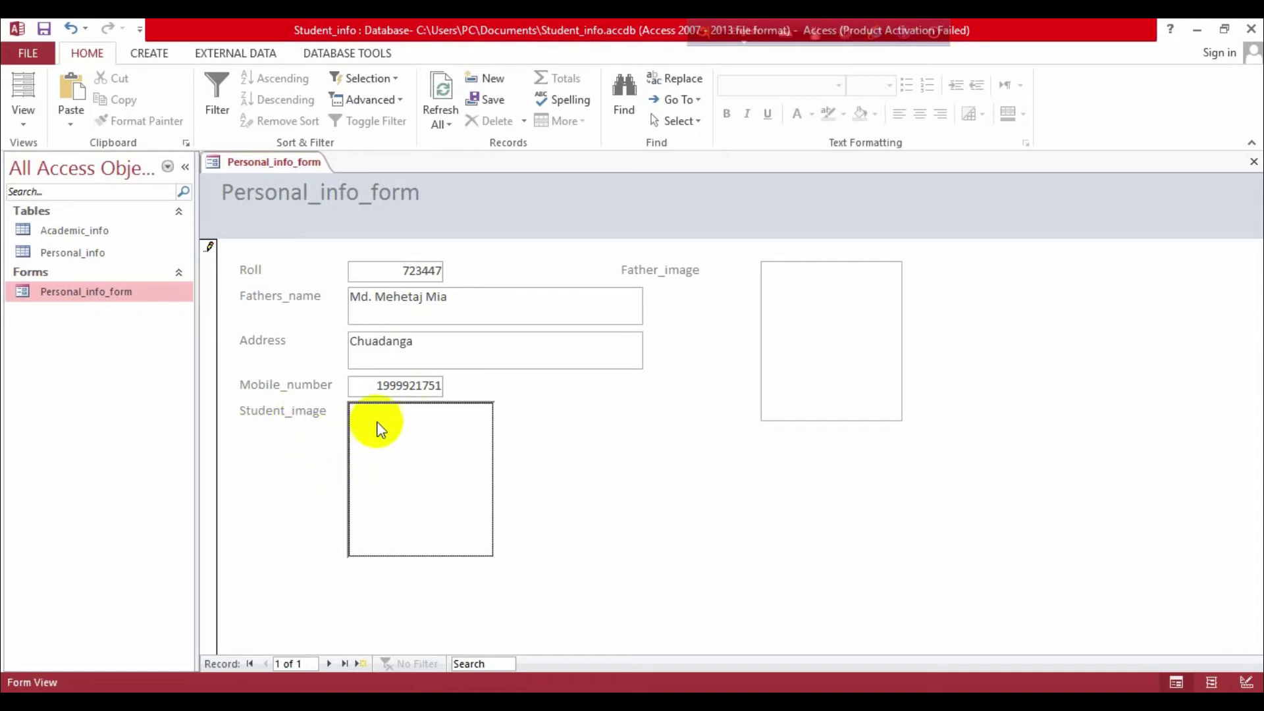
pyautogui.doubleClick(404, 458)
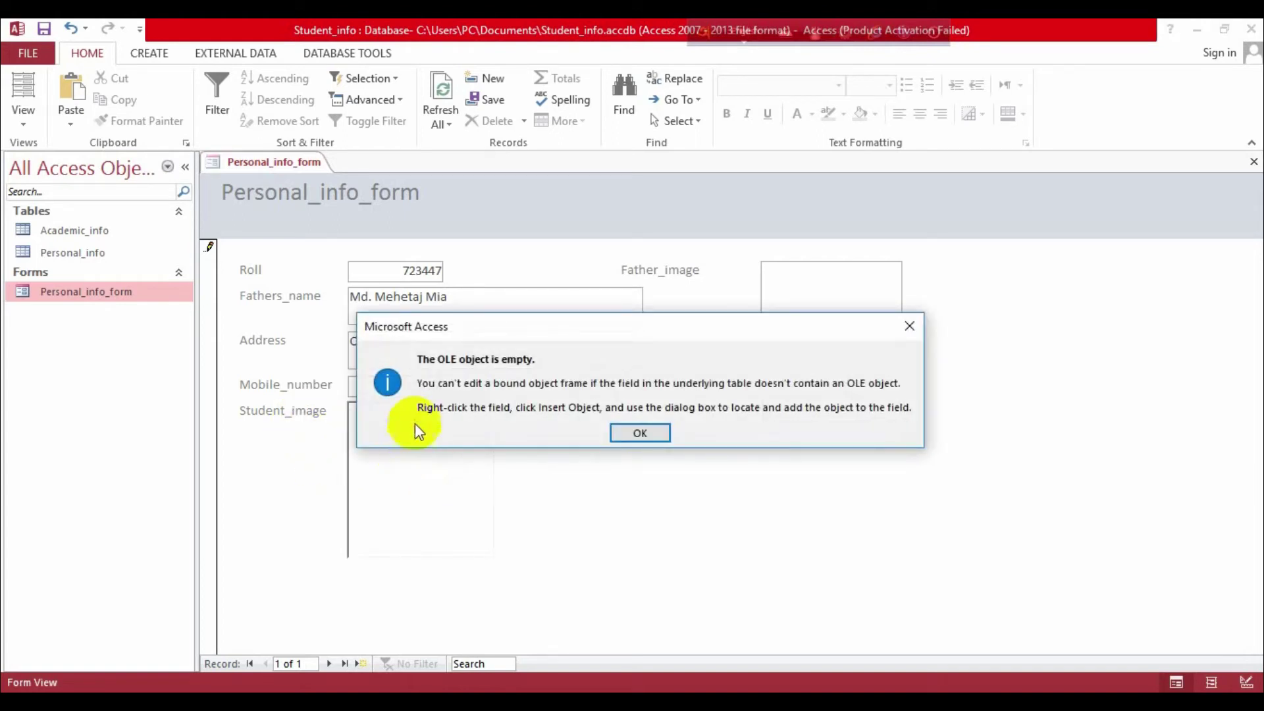
pyautogui.click(641, 435)
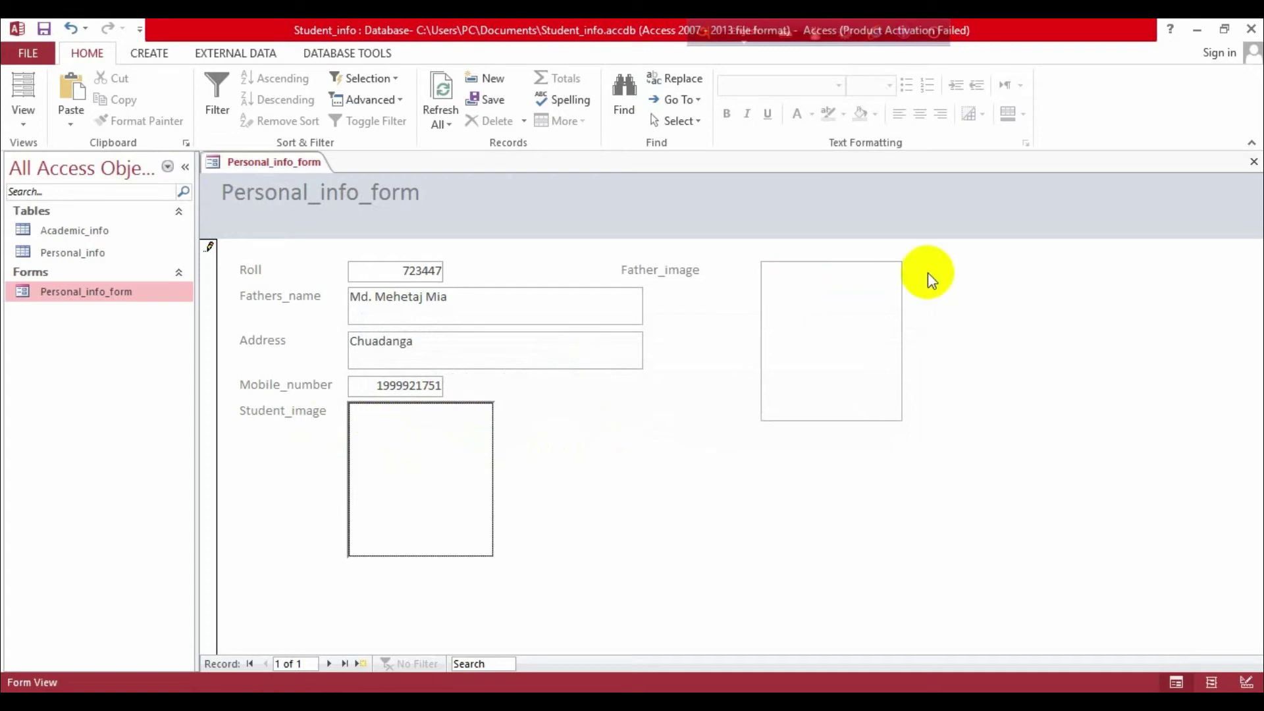
pyautogui.click(796, 285)
pyautogui.click(392, 480)
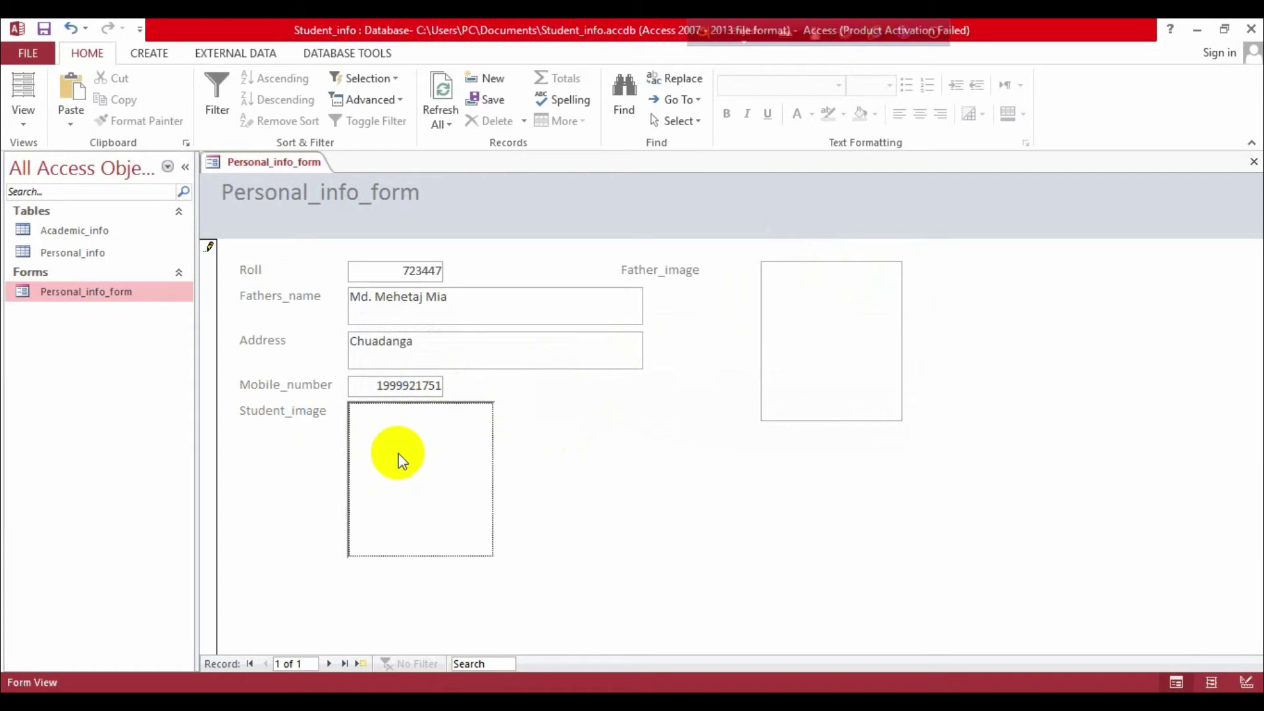
# Step: Minimize Access and open the photo 'my 5 port pic' in Paint
pyautogui.click(1196, 30)
pyautogui.rightClick(46, 217)
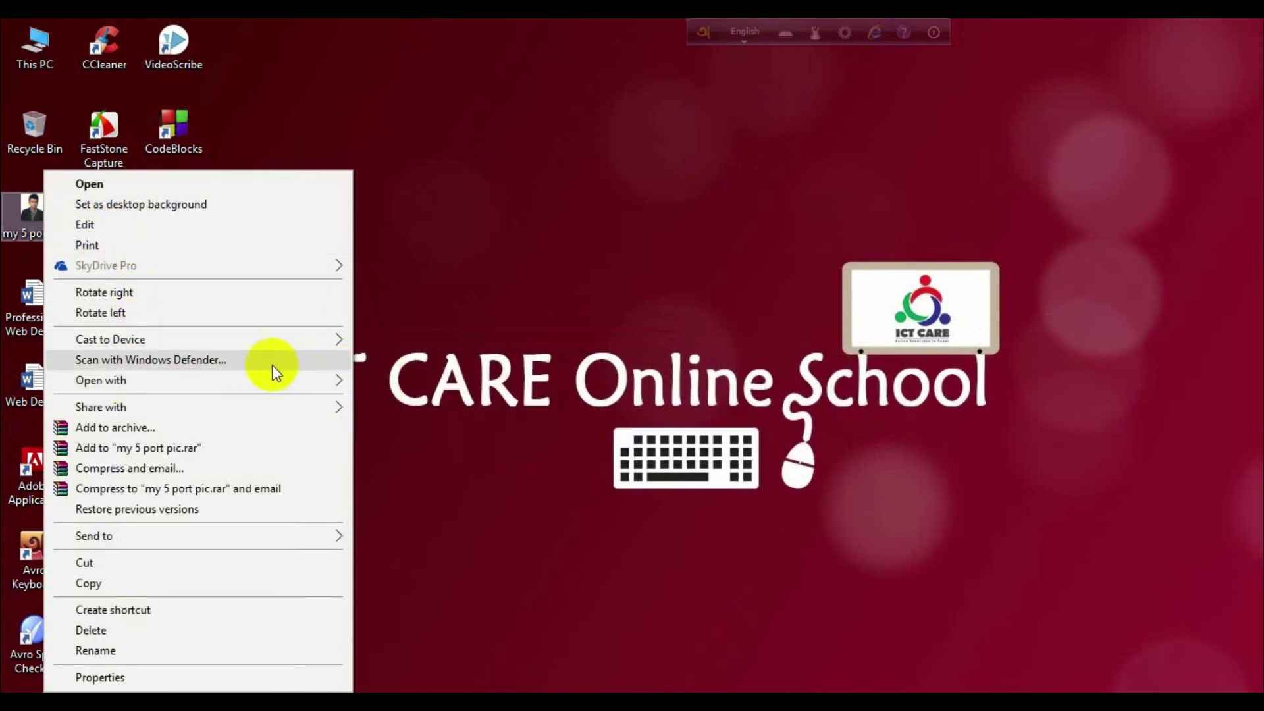
pyautogui.moveTo(227, 380)
pyautogui.click(372, 379)
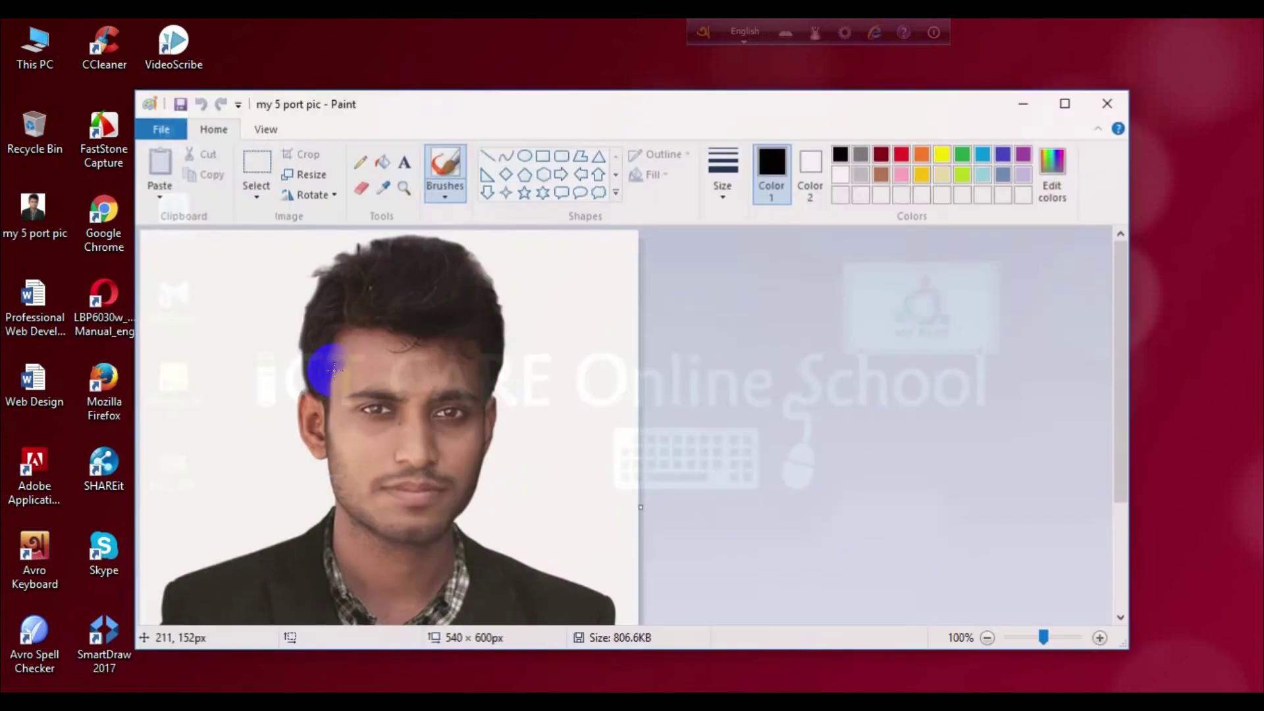
# Step: Select and copy the upper 528×425 px portrait area, then minimize Paint
pyautogui.click(258, 177)
pyautogui.moveTo(151, 238)
pyautogui.mouseDown()
pyautogui.moveTo(590, 636)
pyautogui.moveTo(638, 620)
pyautogui.moveTo(643, 637)
pyautogui.mouseUp()
pyautogui.click(211, 174)
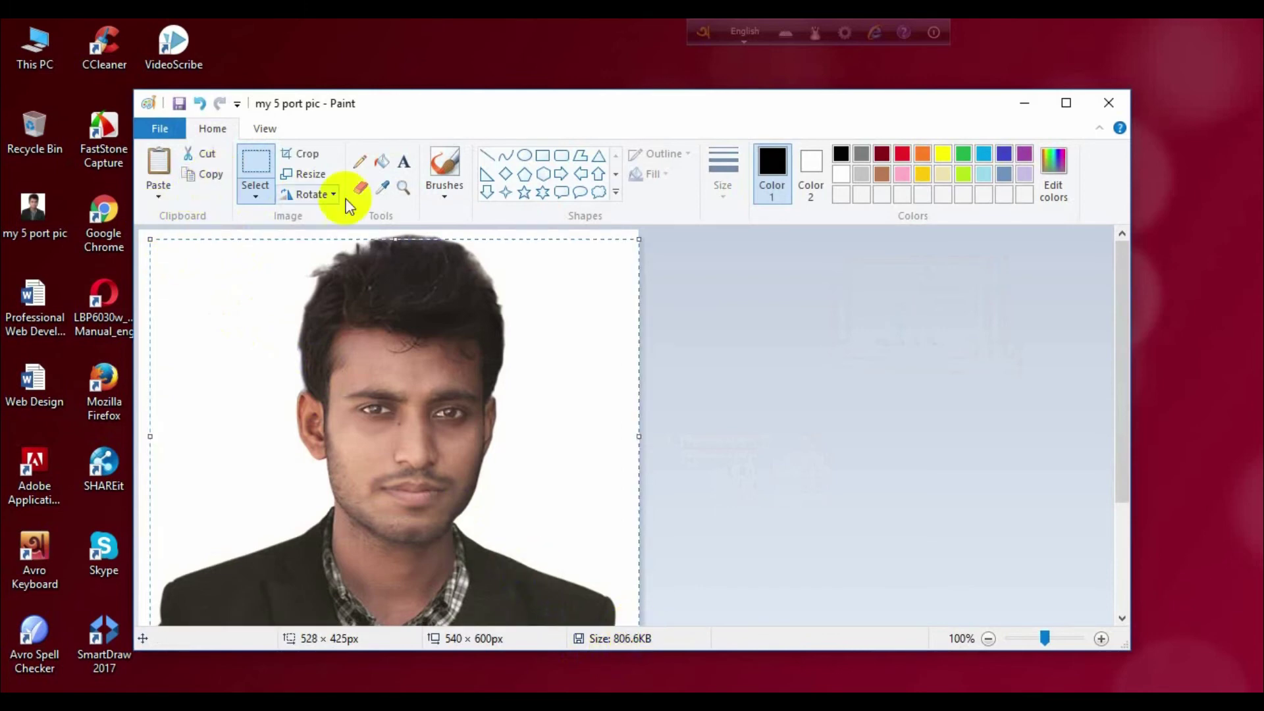
pyautogui.click(1024, 104)
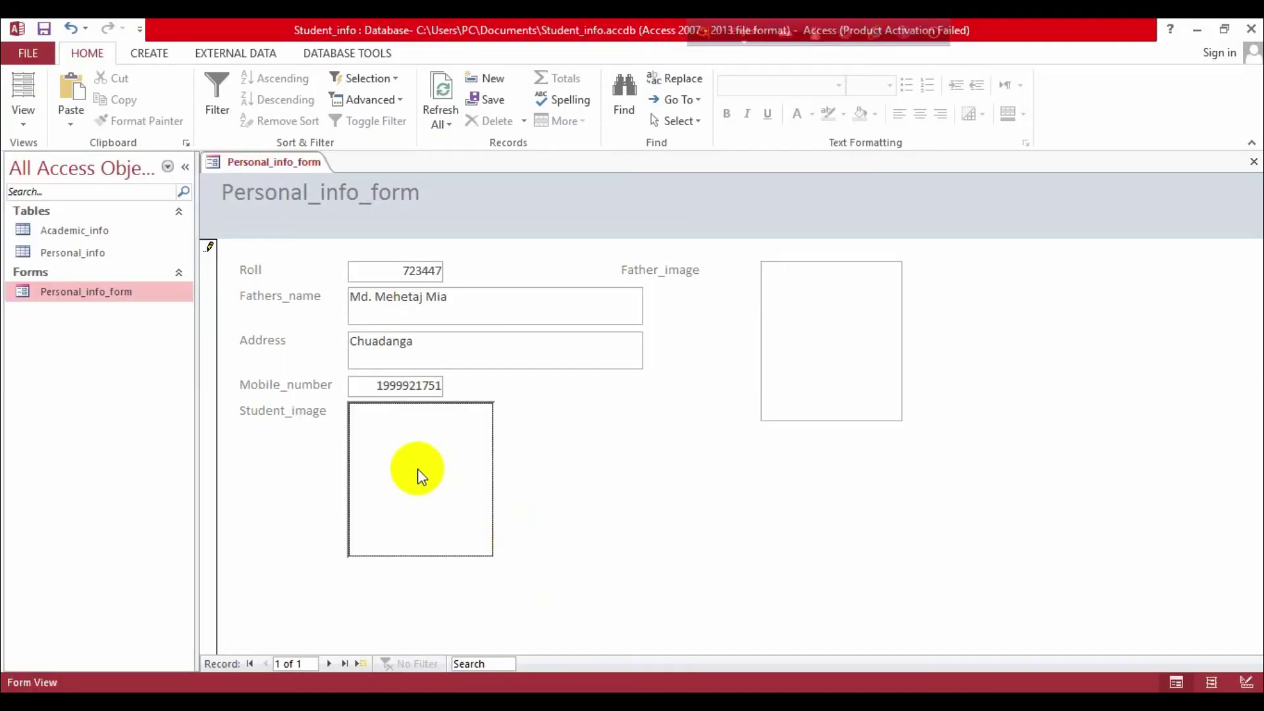
# Step: Paste the copied portrait into the Student_image box, then minimize Access
pyautogui.rightClick(417, 471)
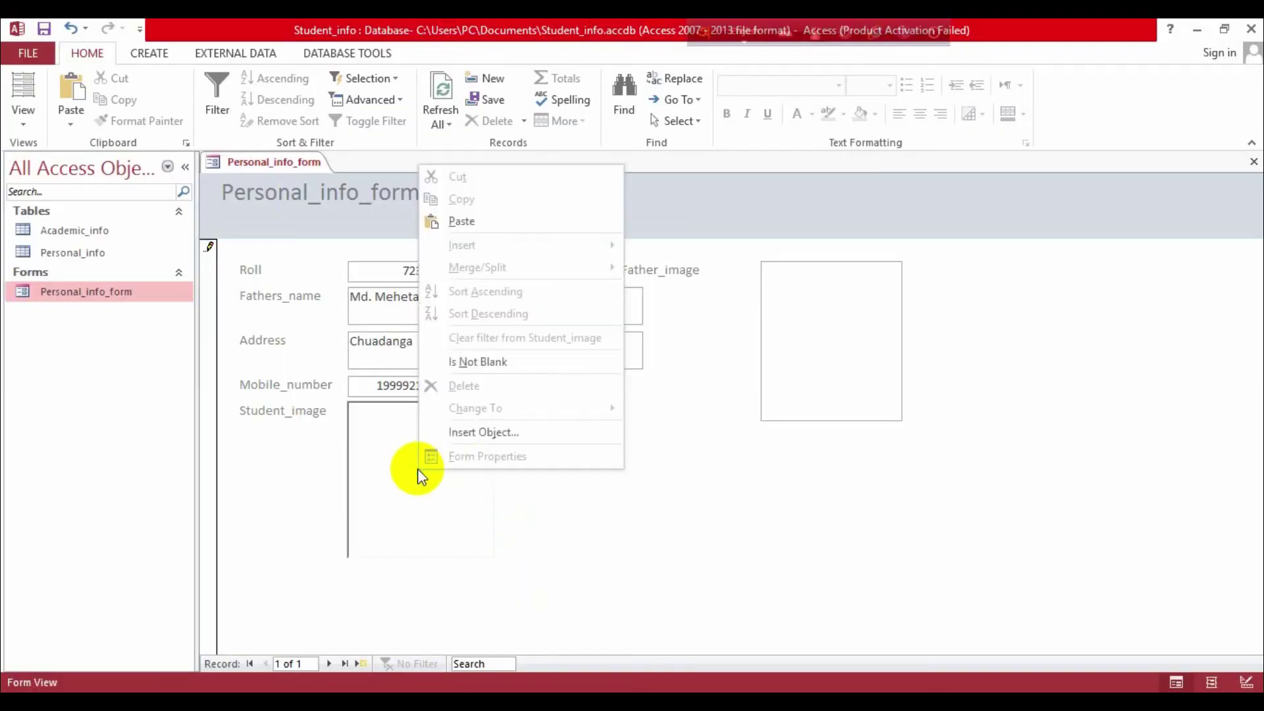
pyautogui.click(479, 221)
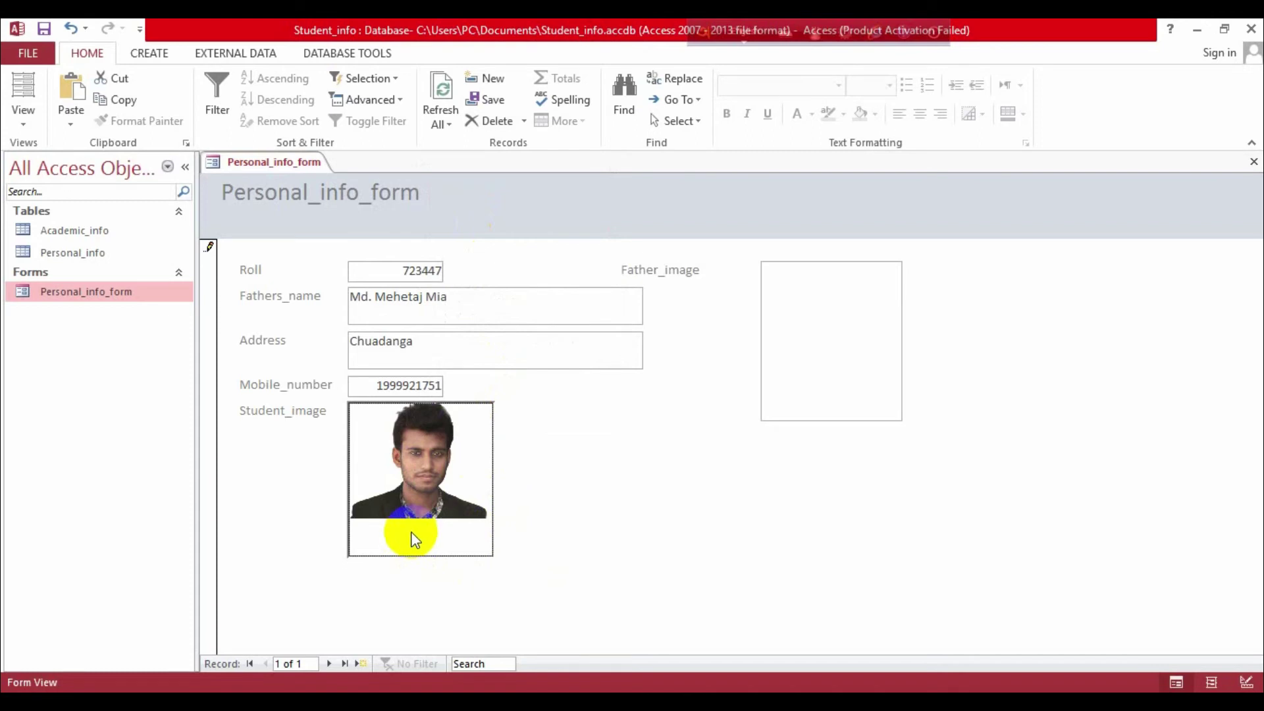
pyautogui.click(822, 312)
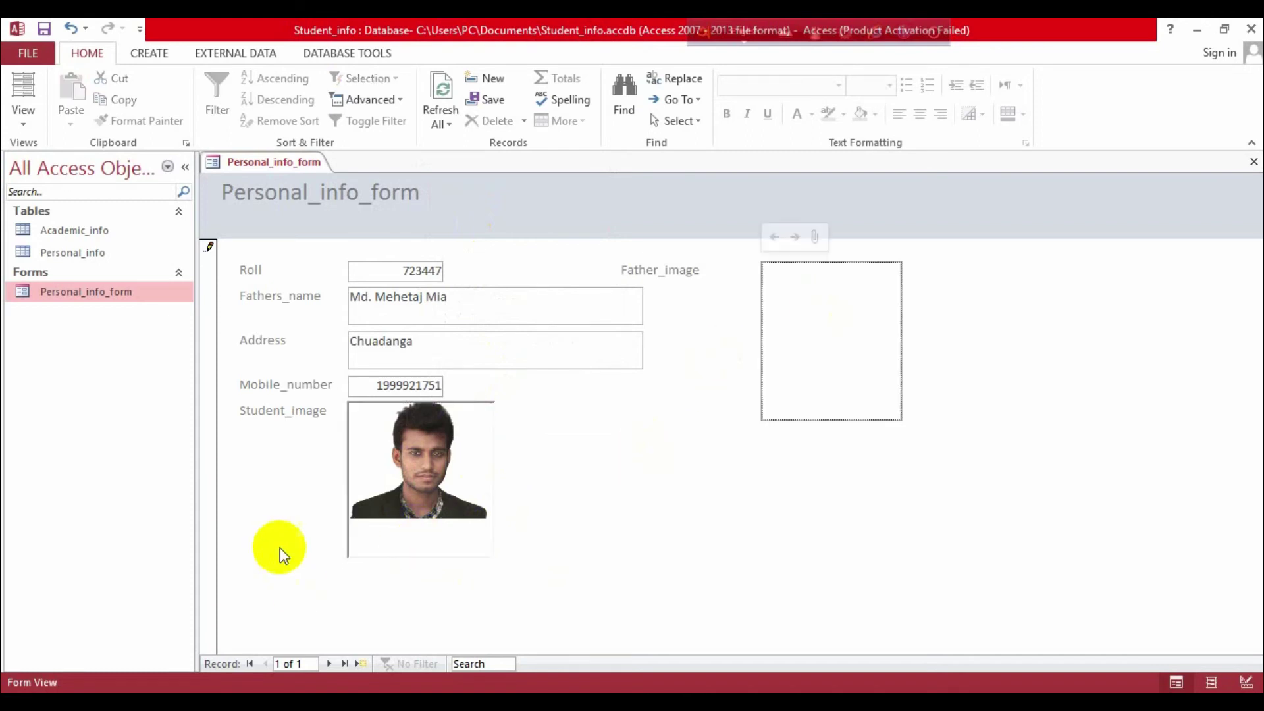
pyautogui.click(404, 463)
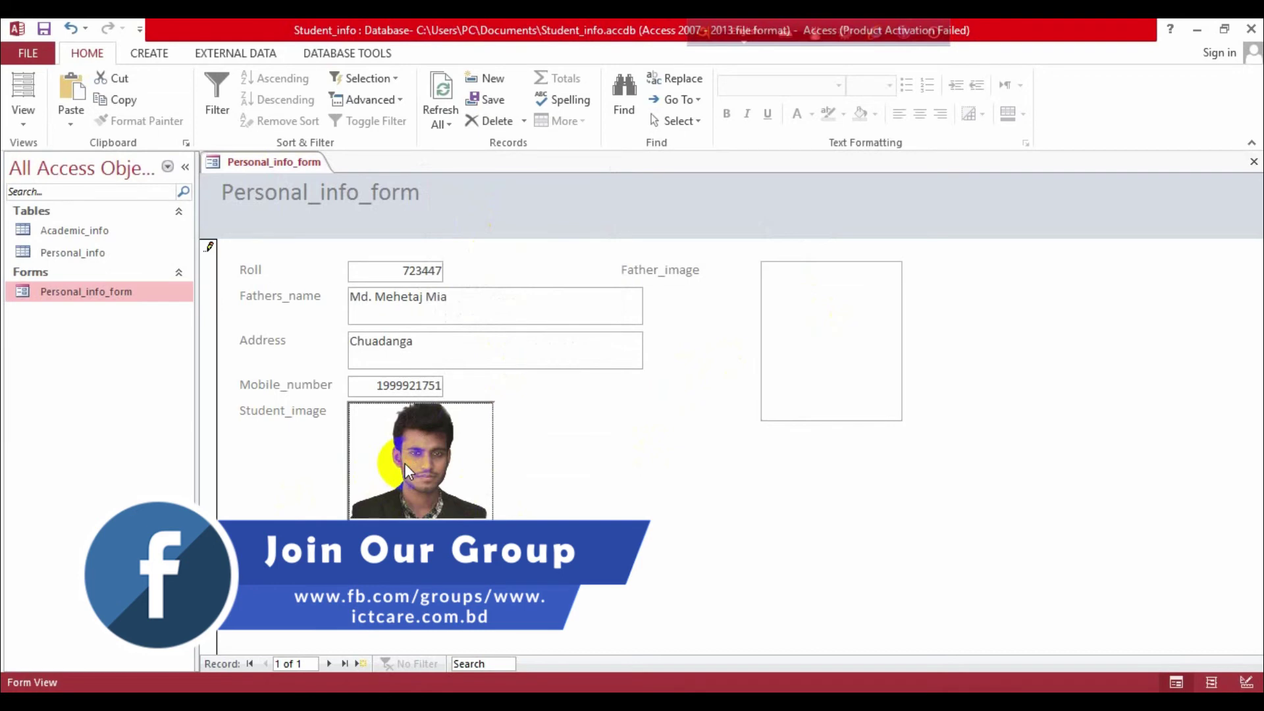
pyautogui.click(1196, 29)
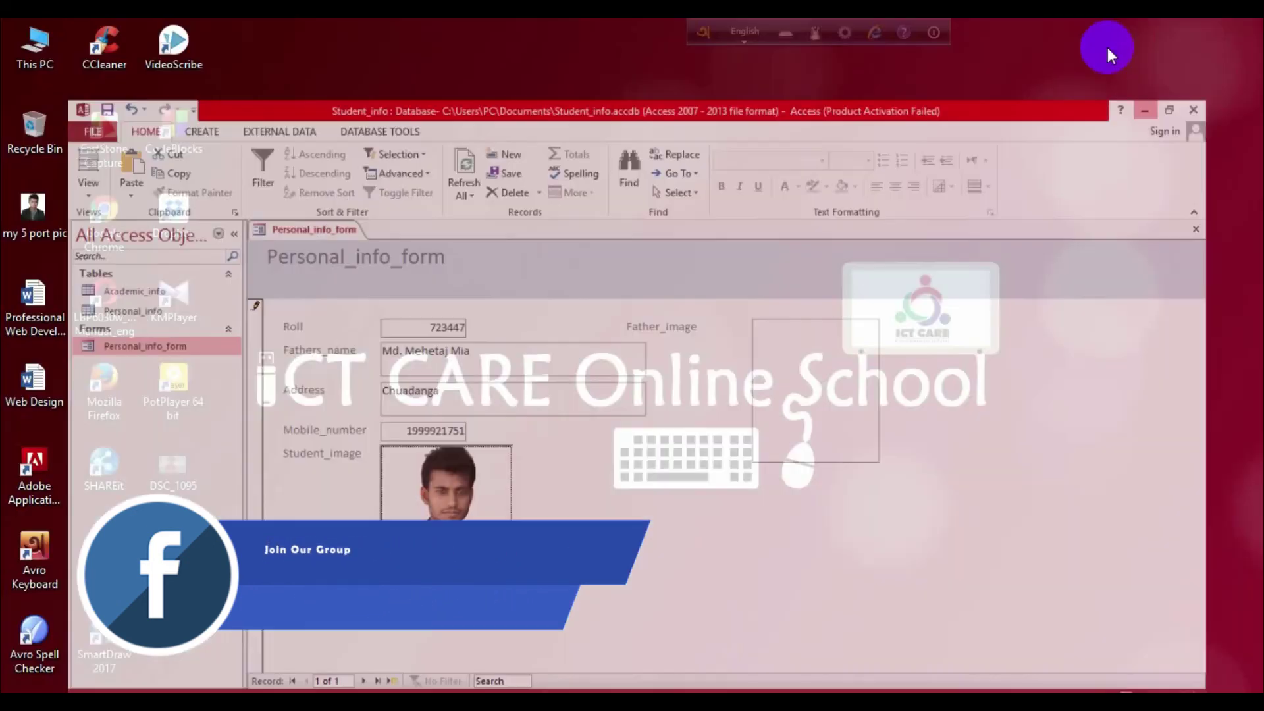
pyautogui.rightClick(26, 204)
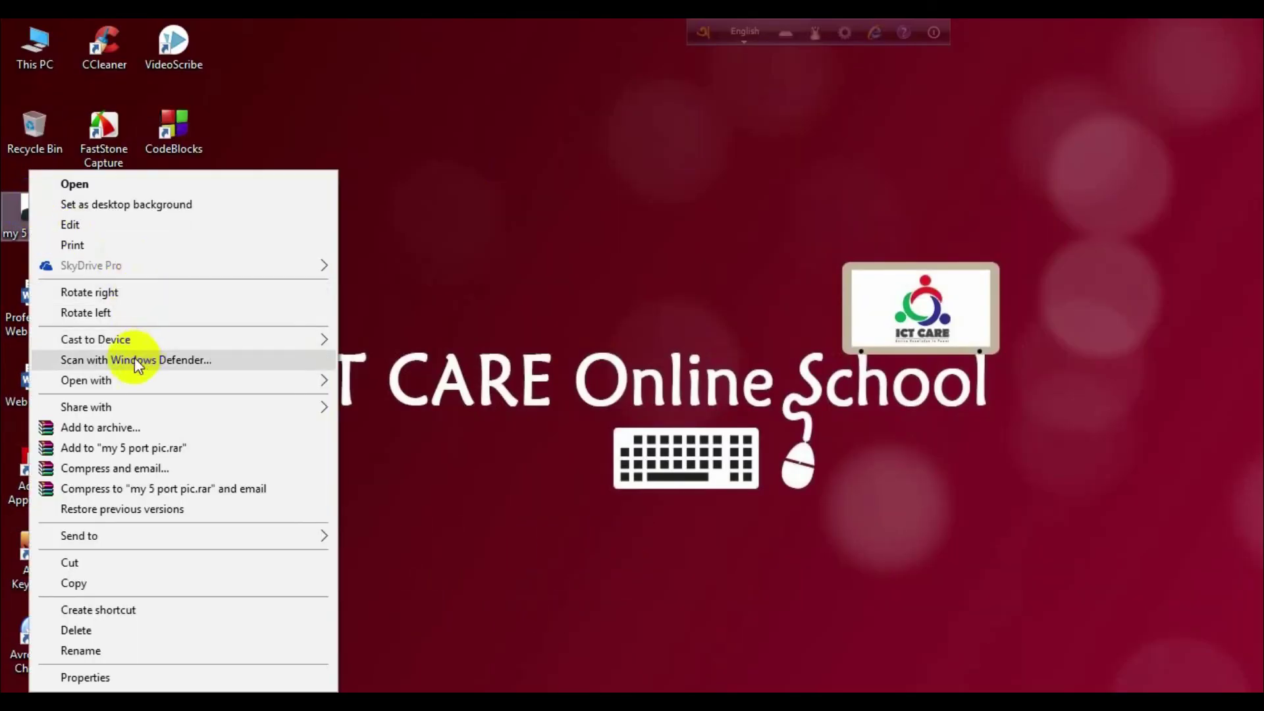
pyautogui.click(379, 369)
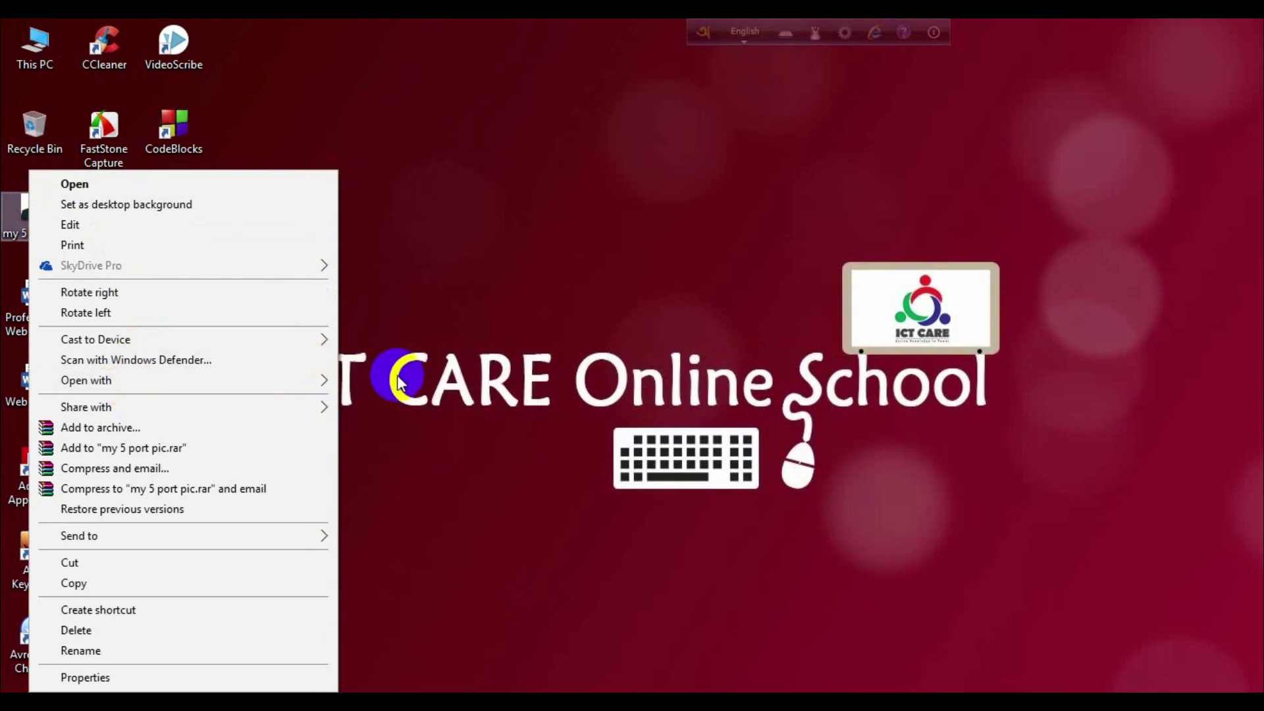
pyautogui.click(607, 192)
pyautogui.click(248, 179)
pyautogui.click(442, 295)
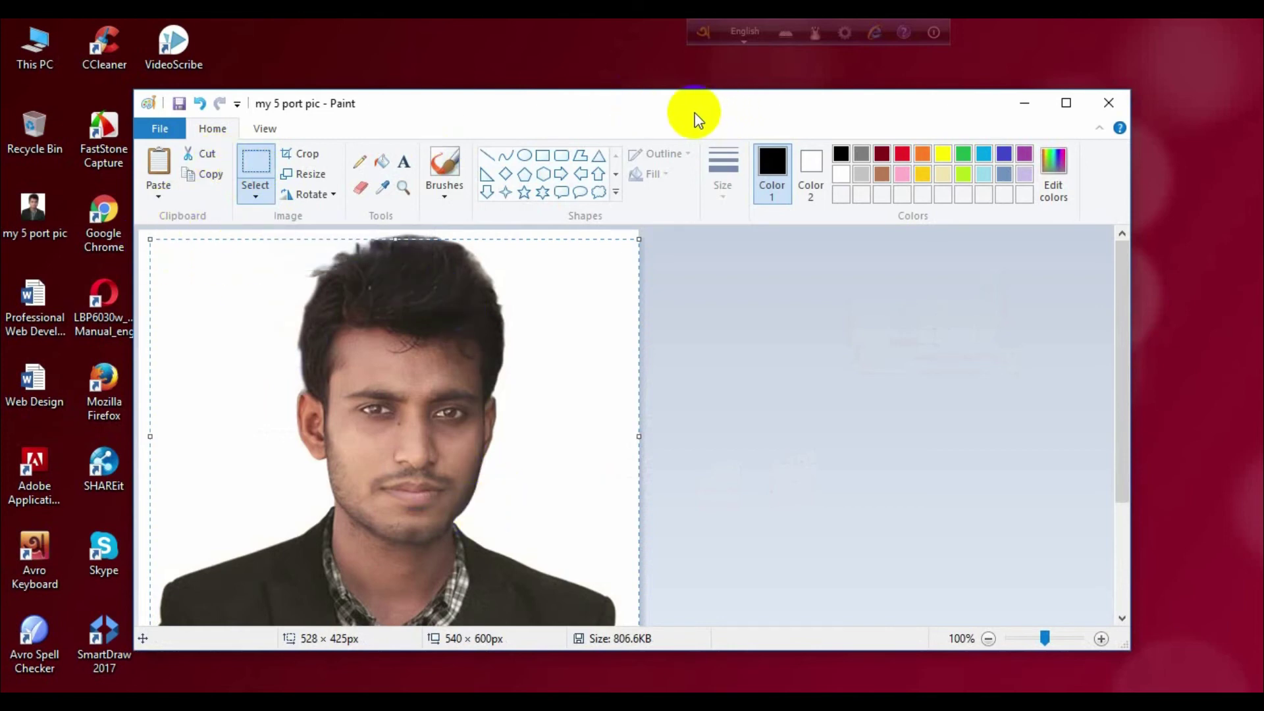
pyautogui.click(1029, 103)
pyautogui.click(566, 701)
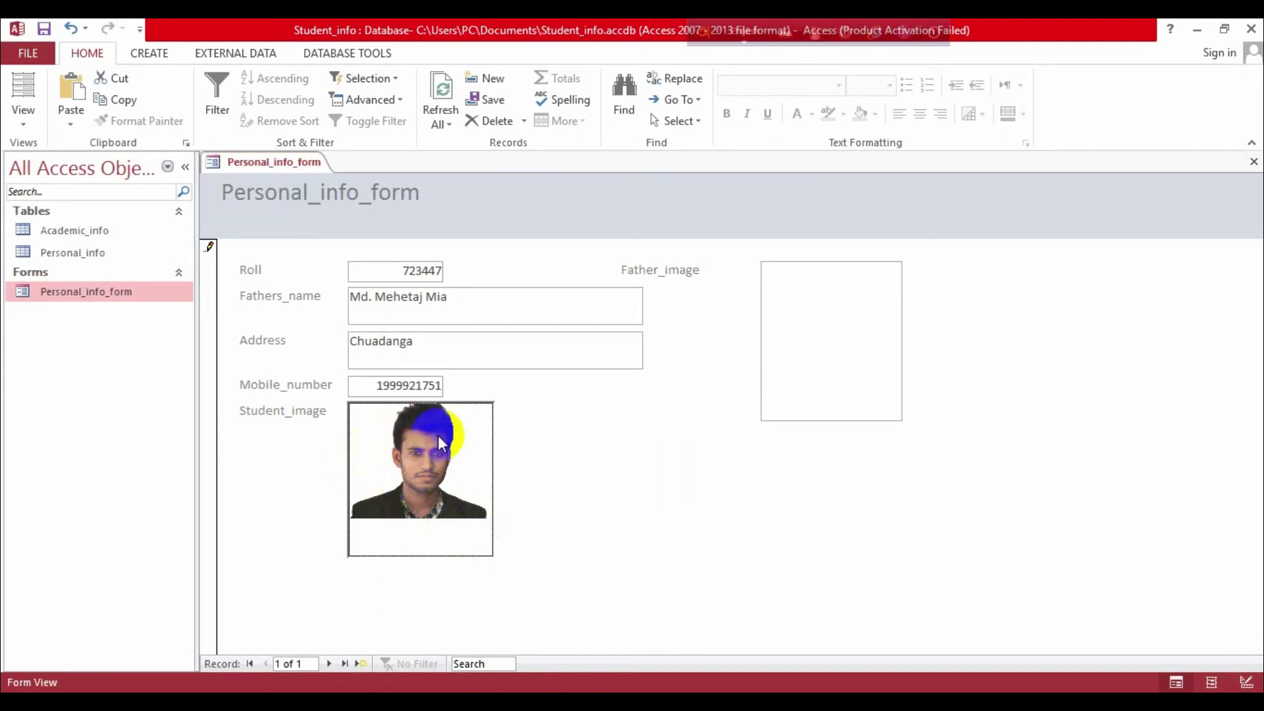
# Step: Attach DSC_1095.JPG from the Desktop to the Father_image field
pyautogui.click(793, 329)
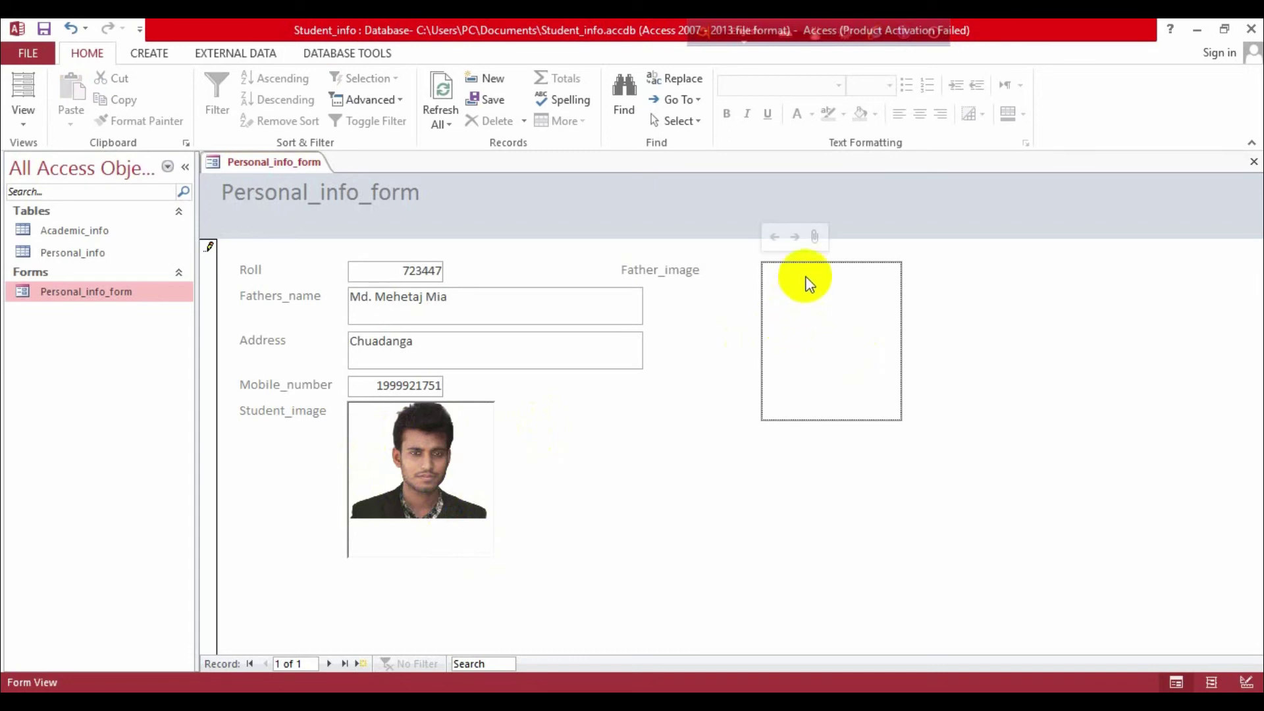
pyautogui.doubleClick(818, 292)
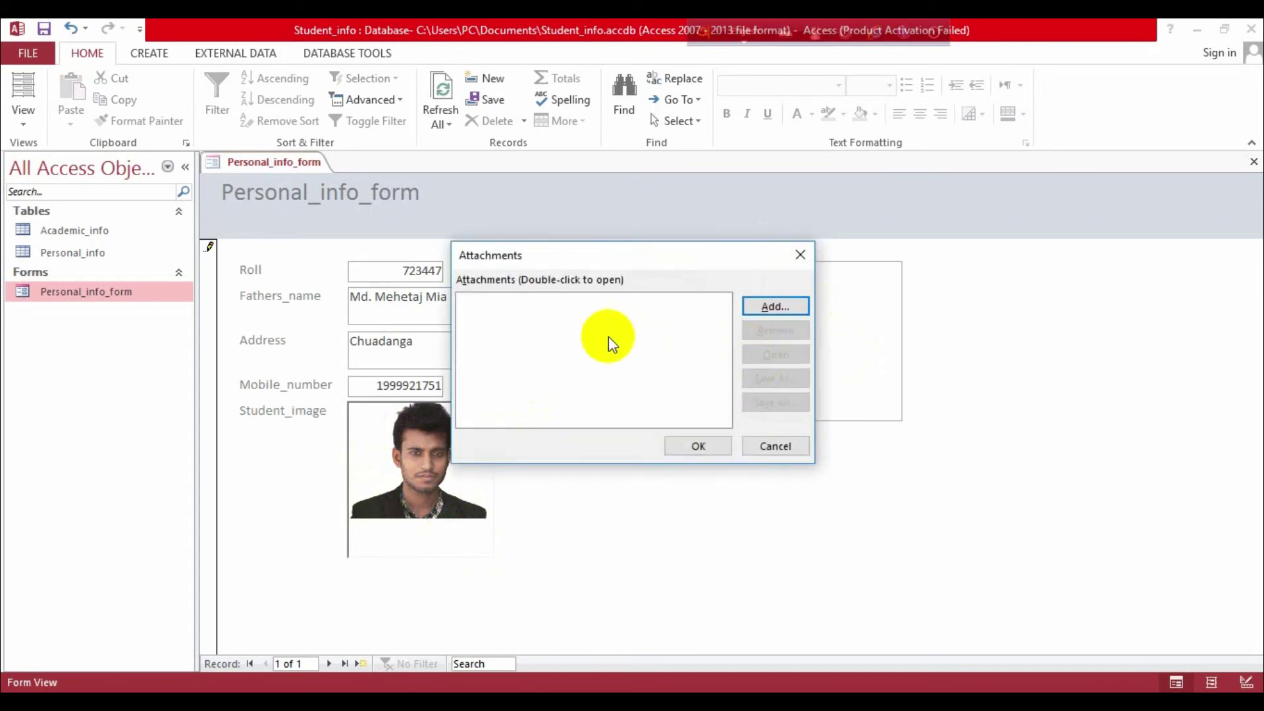
pyautogui.click(782, 305)
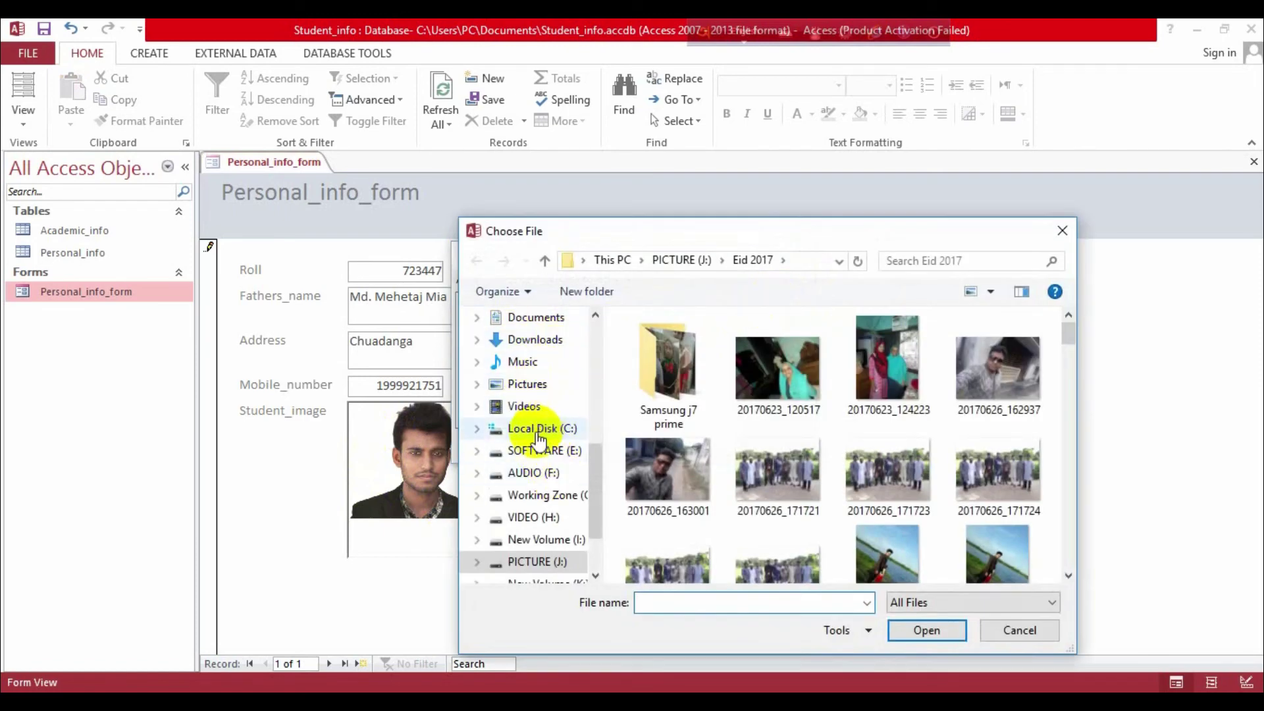
pyautogui.scroll(1, 527, 345)
pyautogui.click(524, 347)
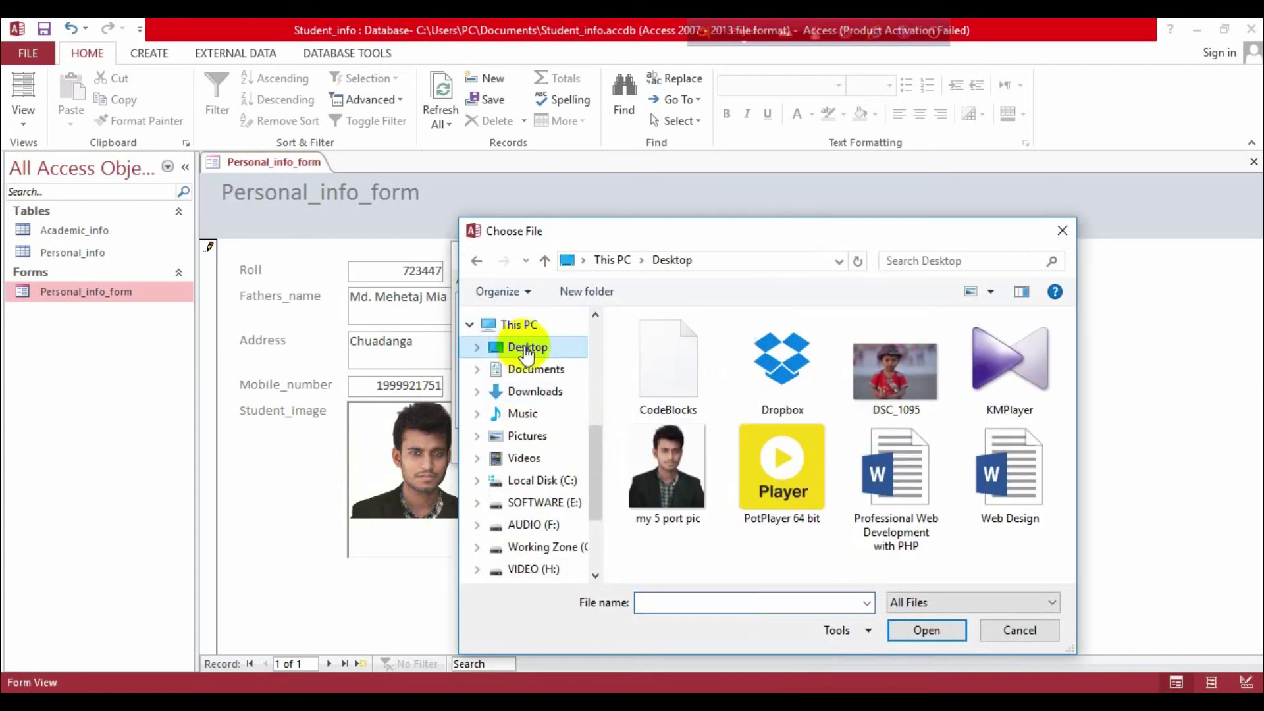
pyautogui.click(904, 375)
pyautogui.click(925, 631)
pyautogui.click(689, 445)
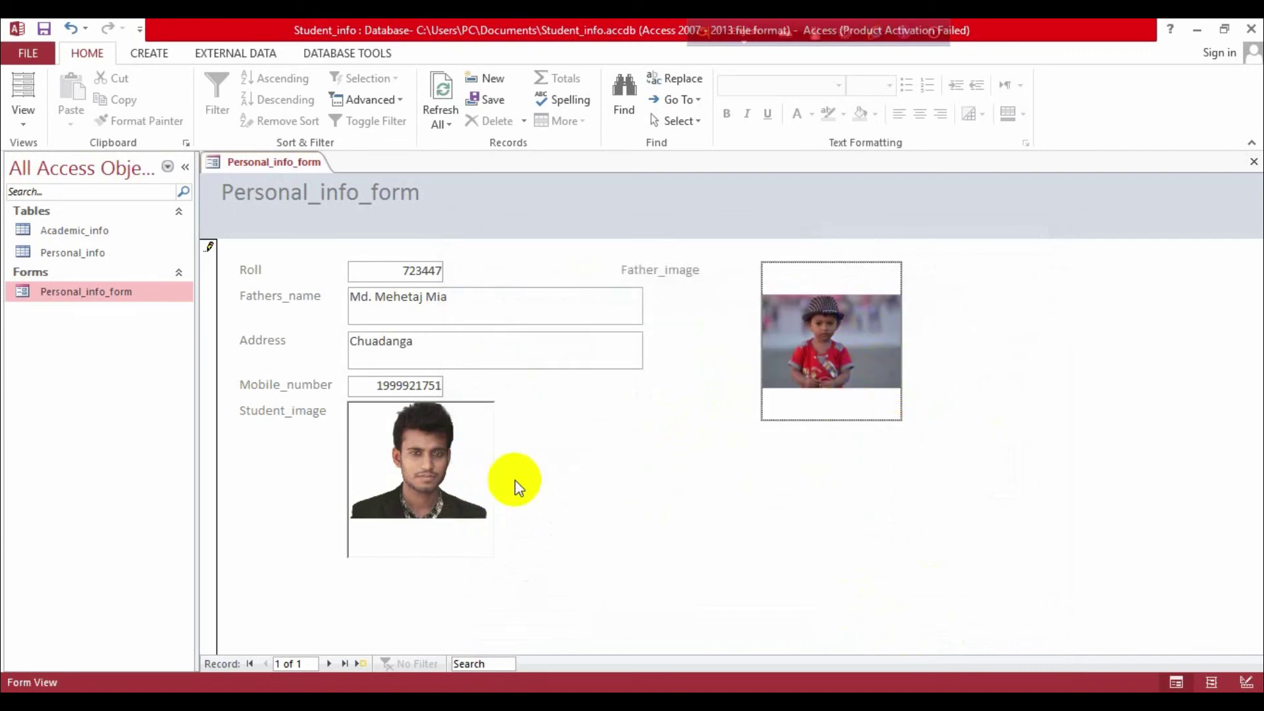
pyautogui.click(803, 370)
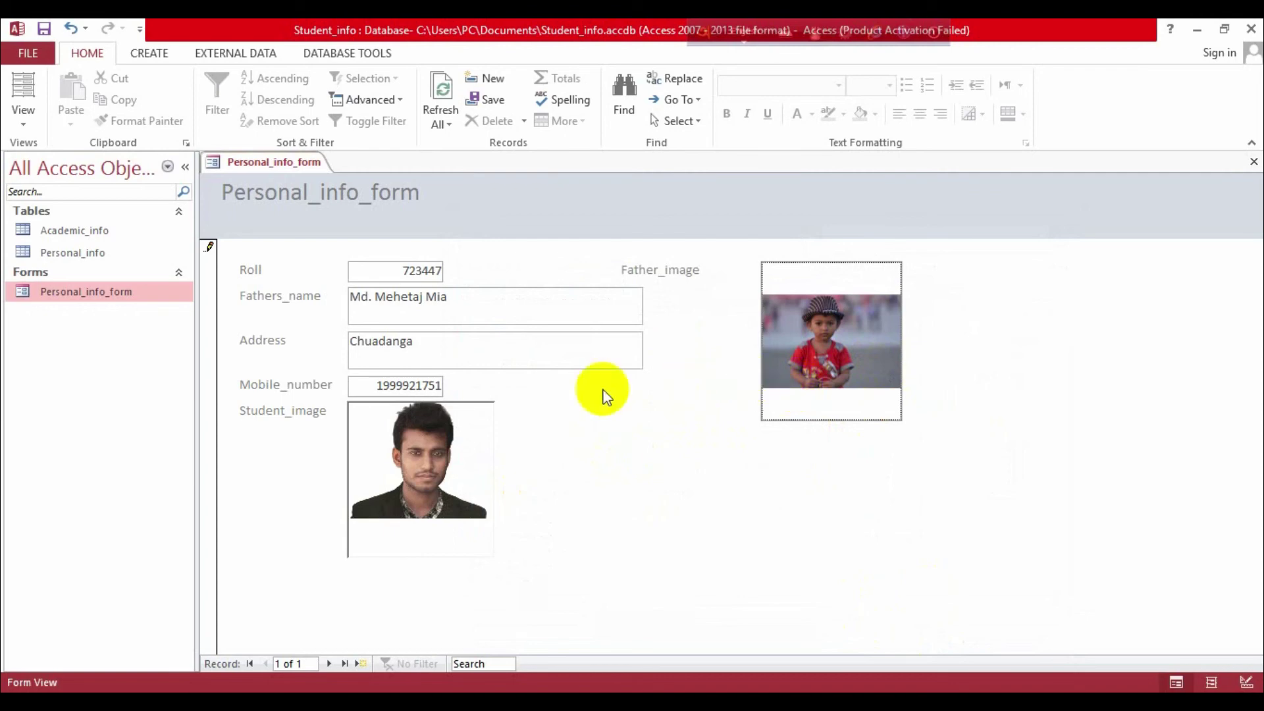
# Step: Close Personal_info_form to save the record, then reopen it from the Navigation Pane
pyautogui.click(454, 466)
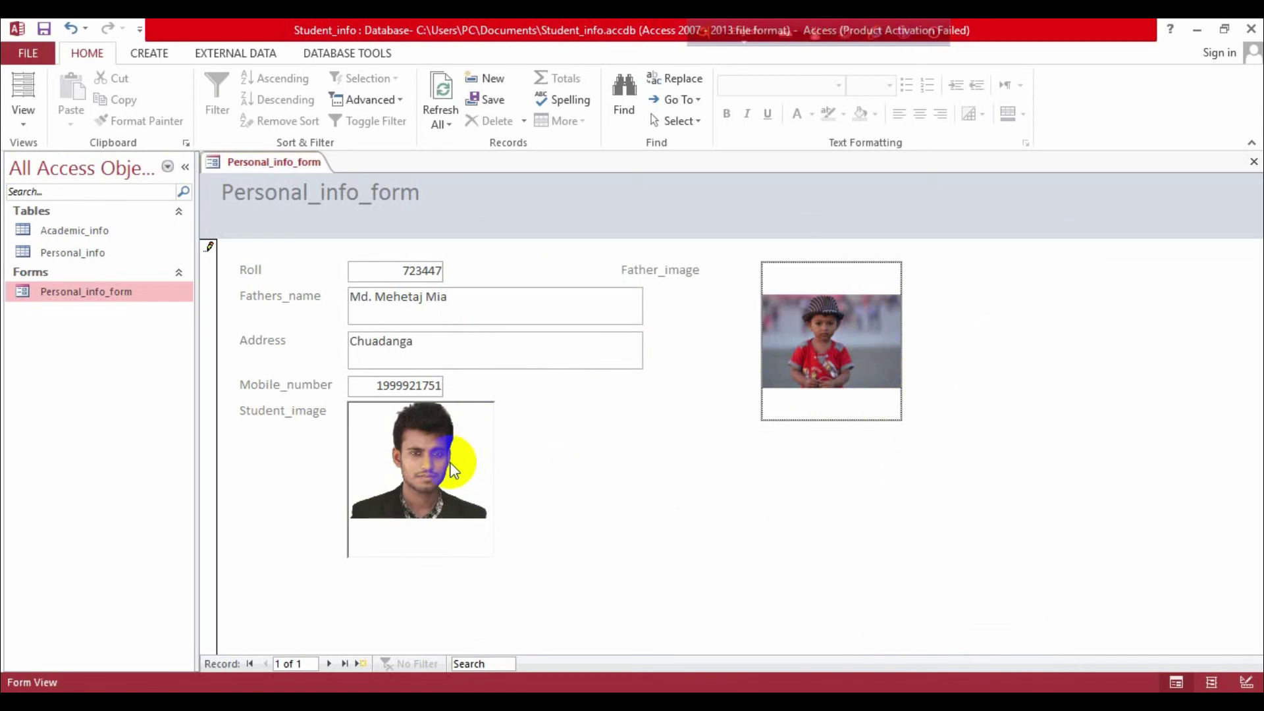
pyautogui.click(1247, 164)
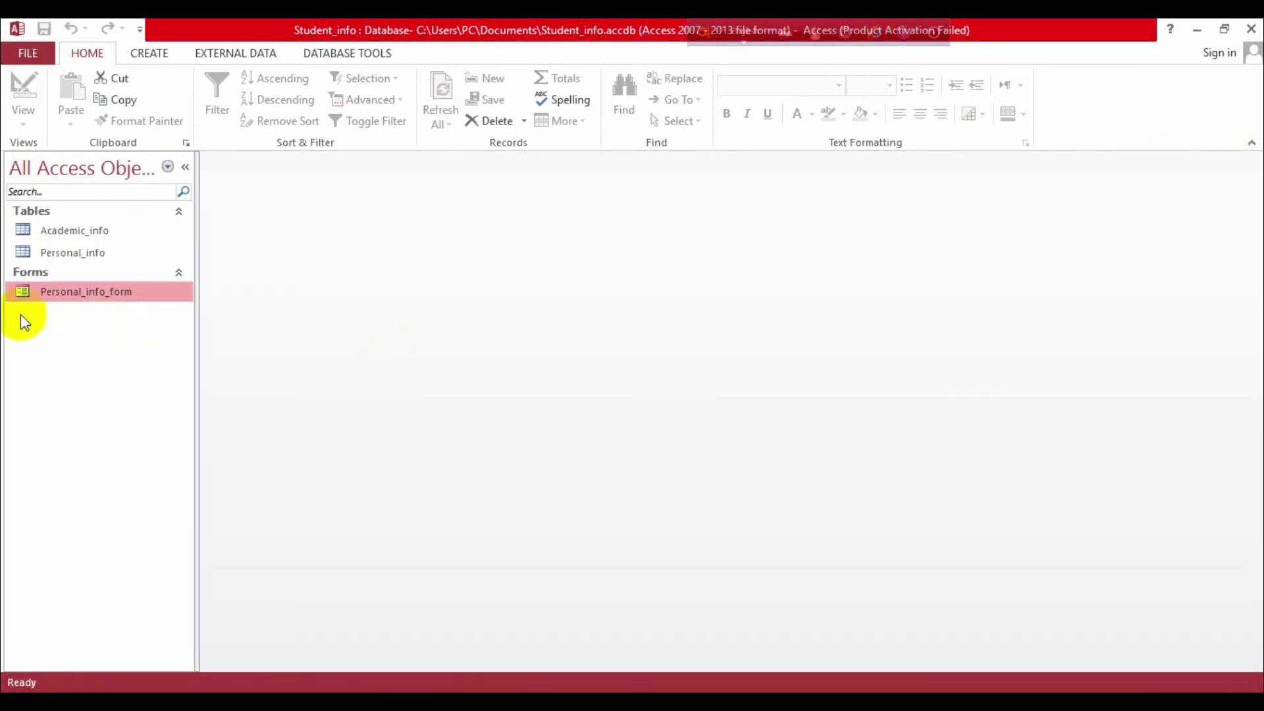
pyautogui.doubleClick(43, 293)
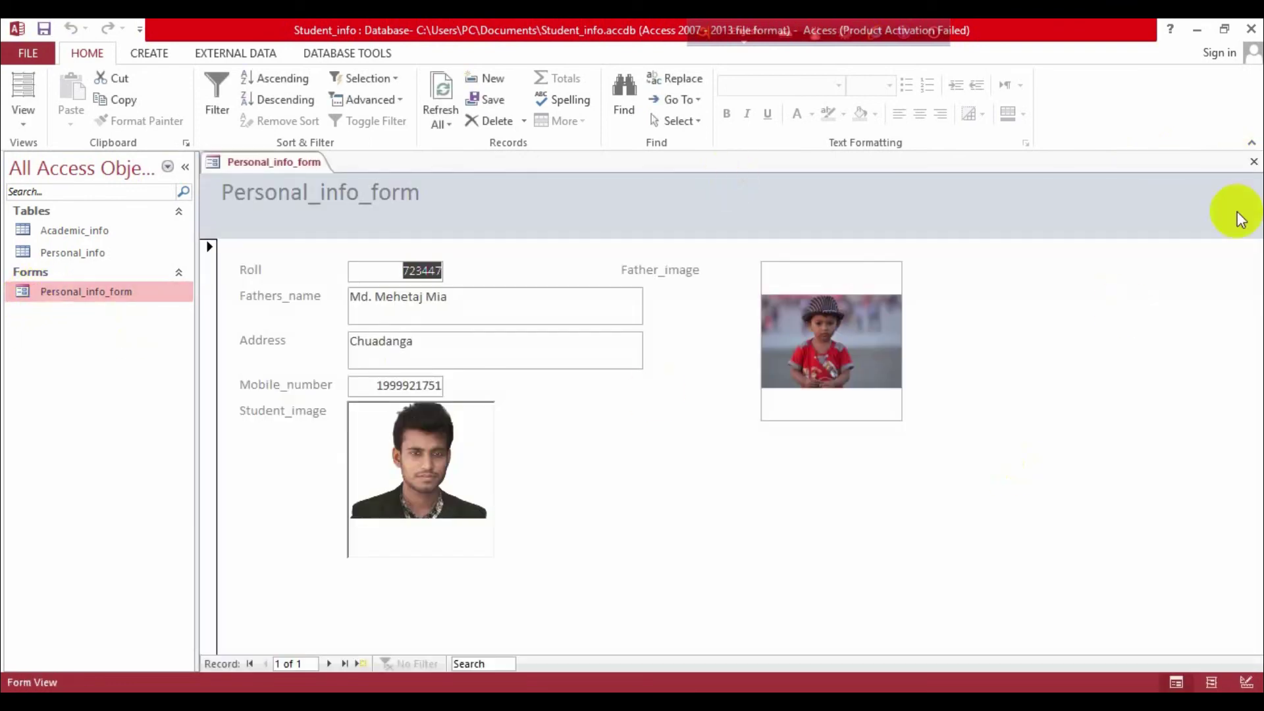